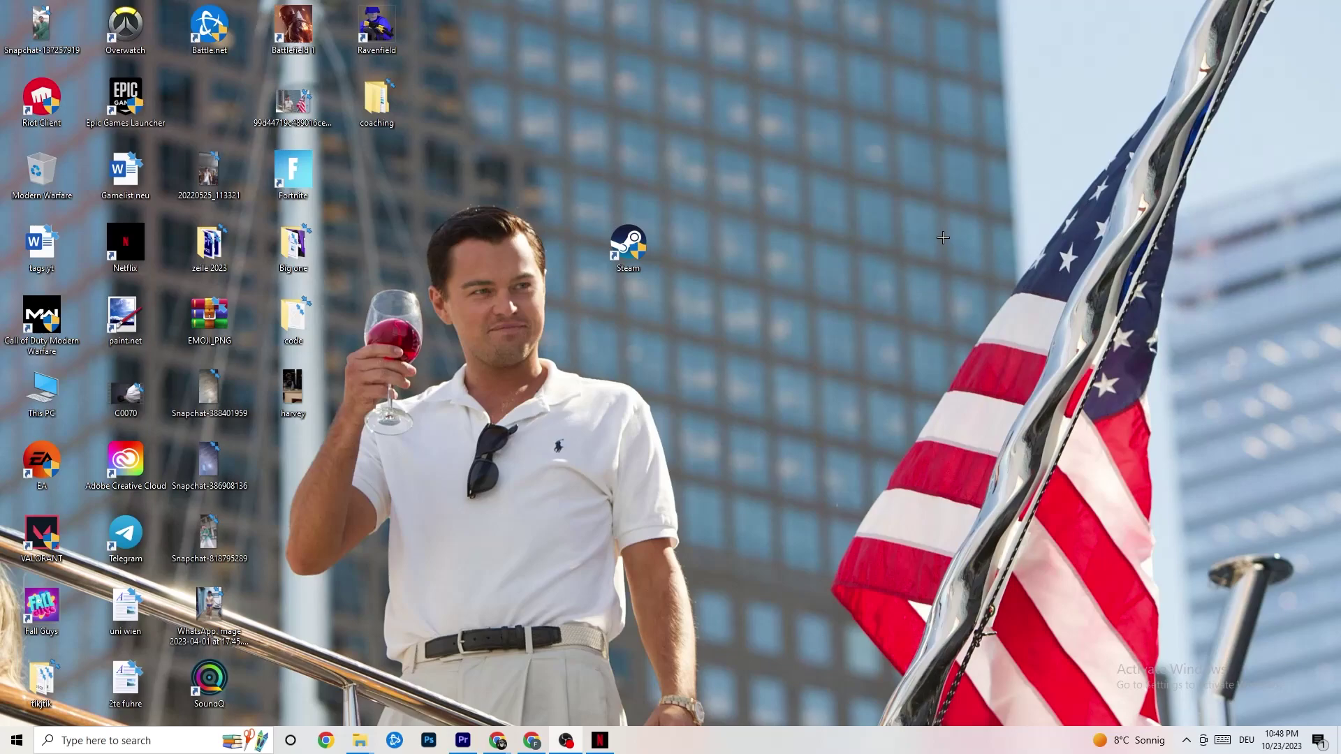
Open Settings at Windows Update, confirm the PC is up to date, then view Troubleshoot.
left_click(5, 748)
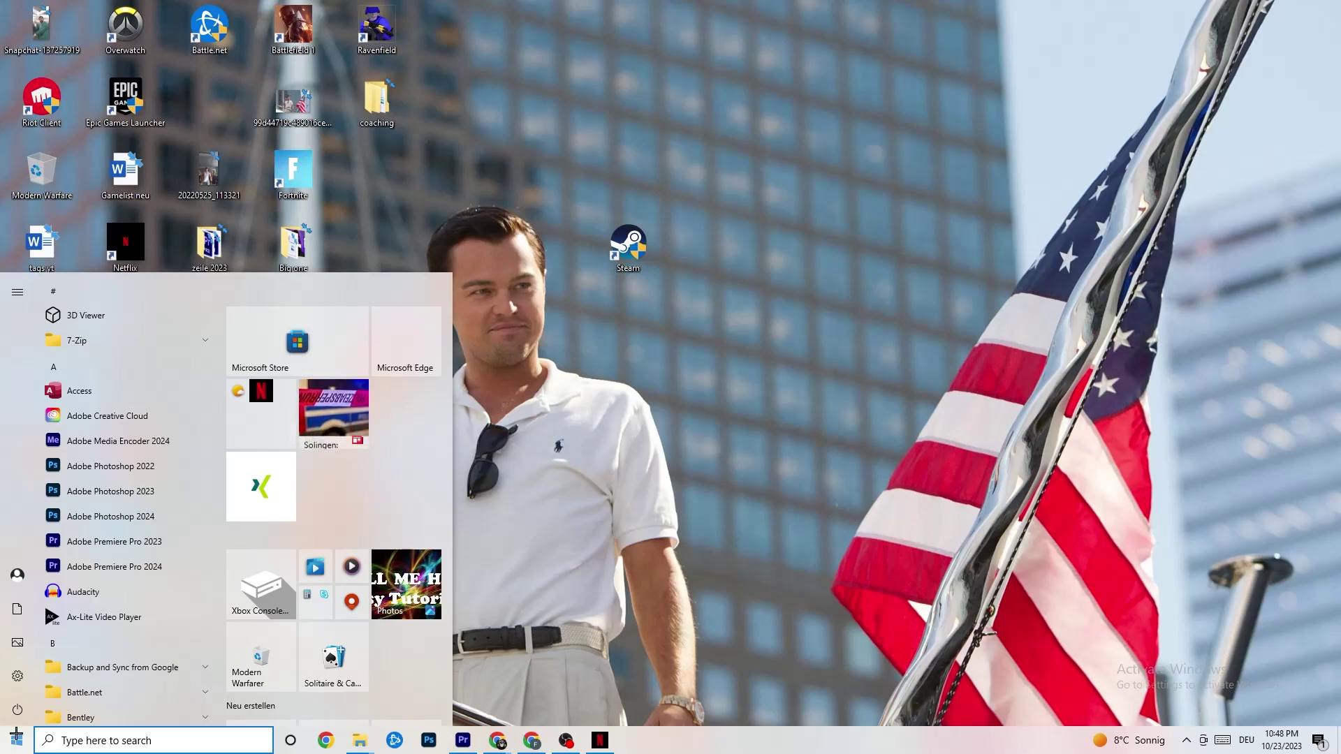
left_click(17, 675)
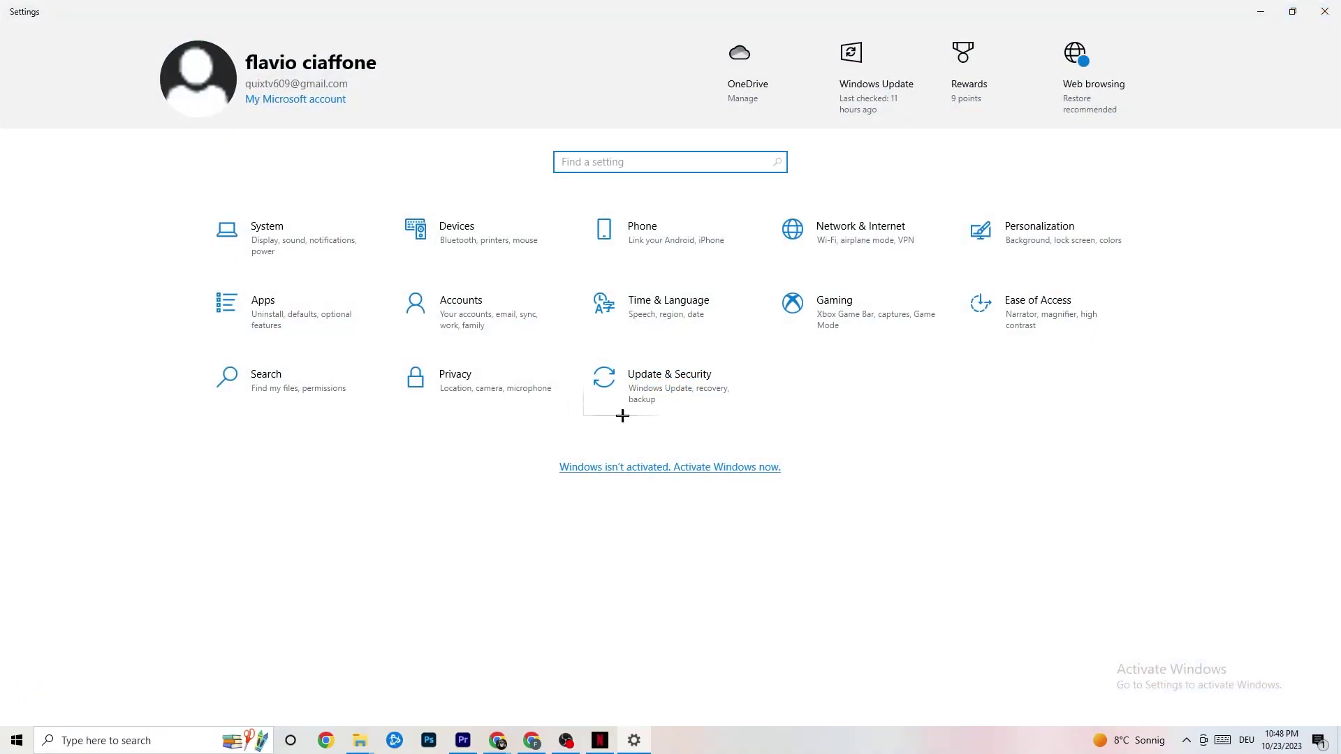
left_click(646, 399)
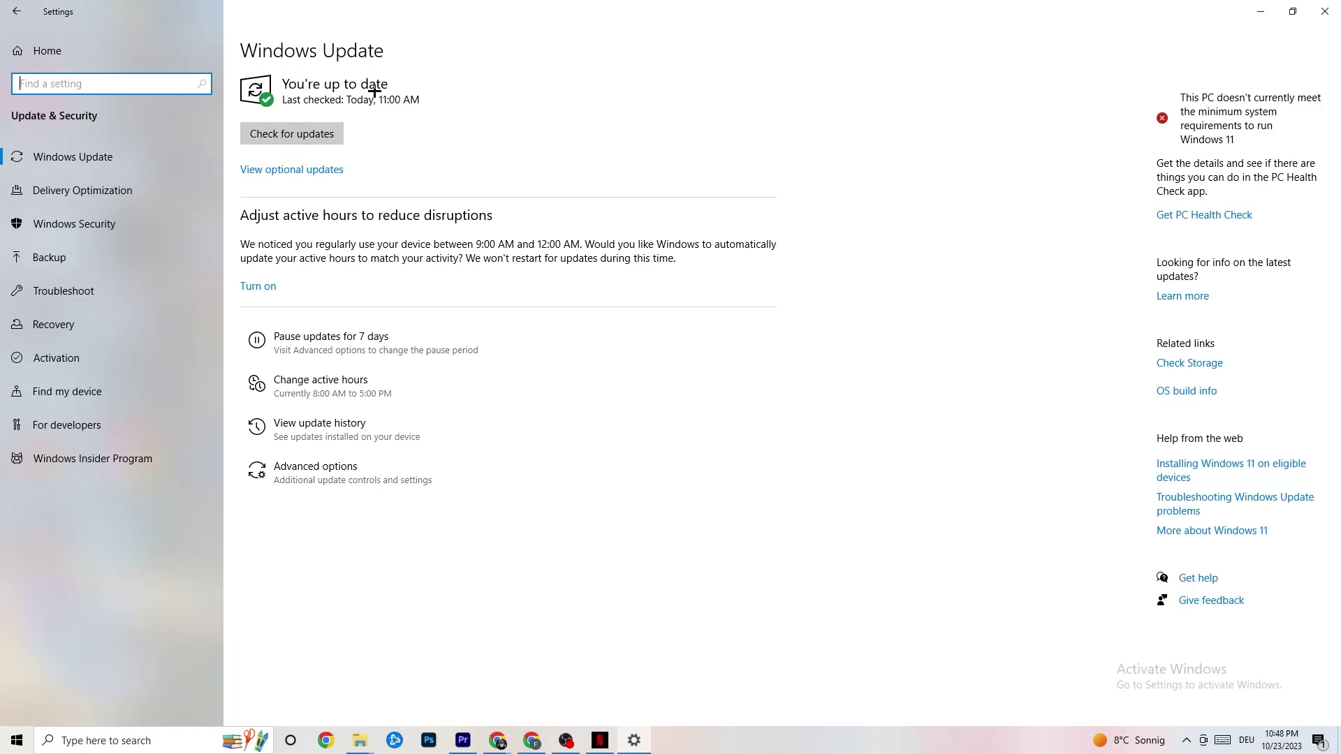
left_click(417, 95)
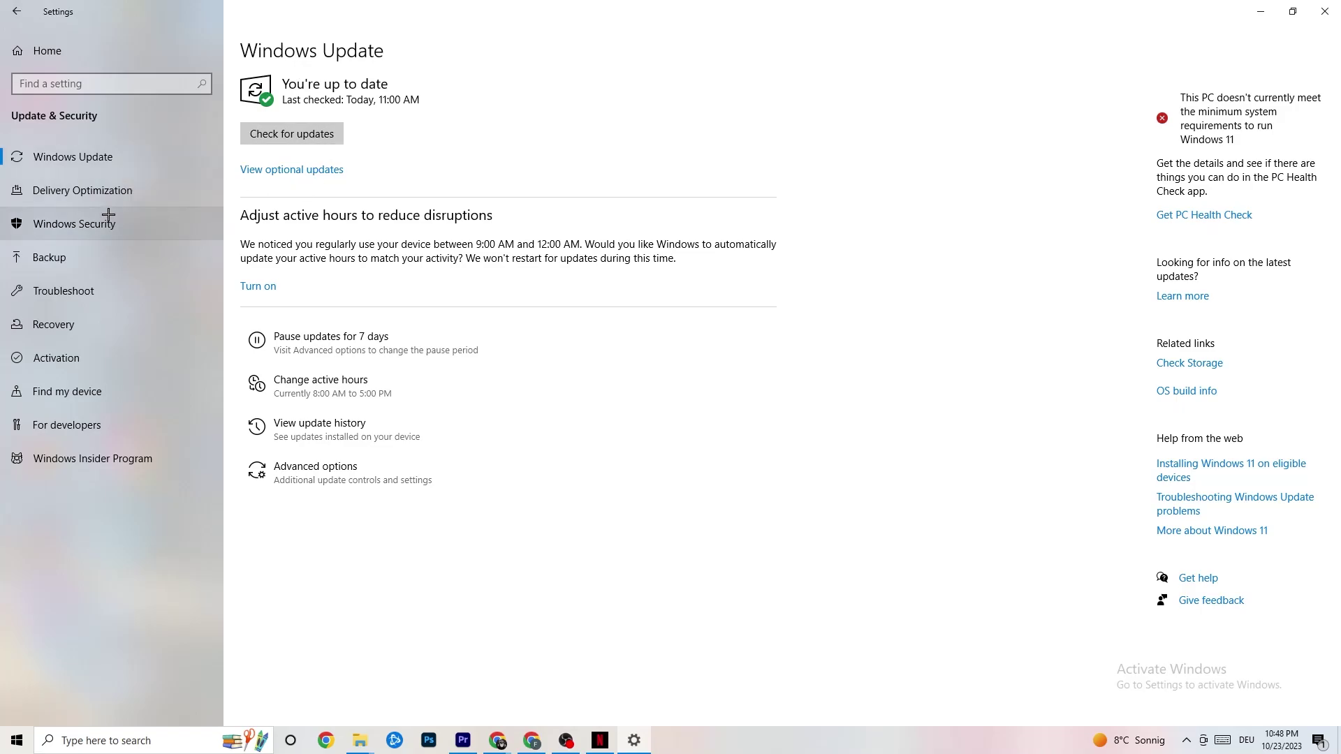
left_click(80, 292)
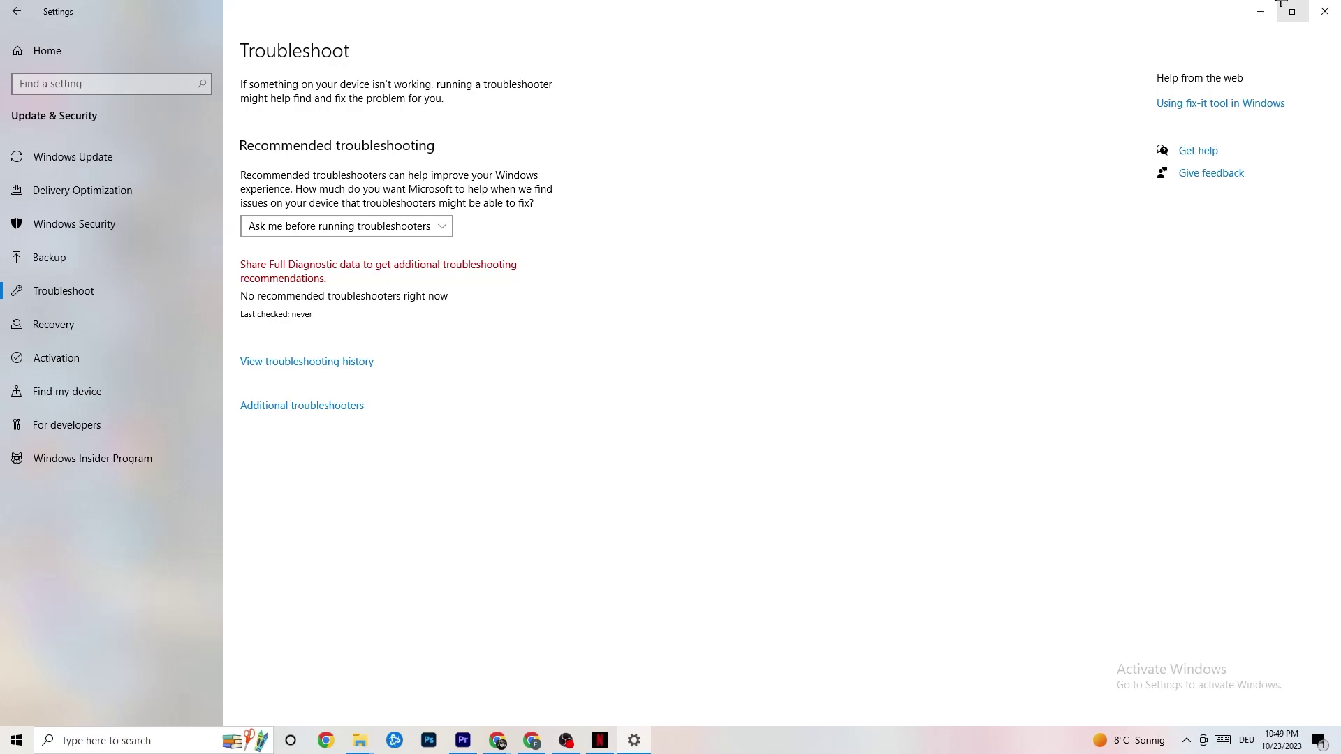
Minimise the Settings window so the desktop shows.
left_click(1261, 10)
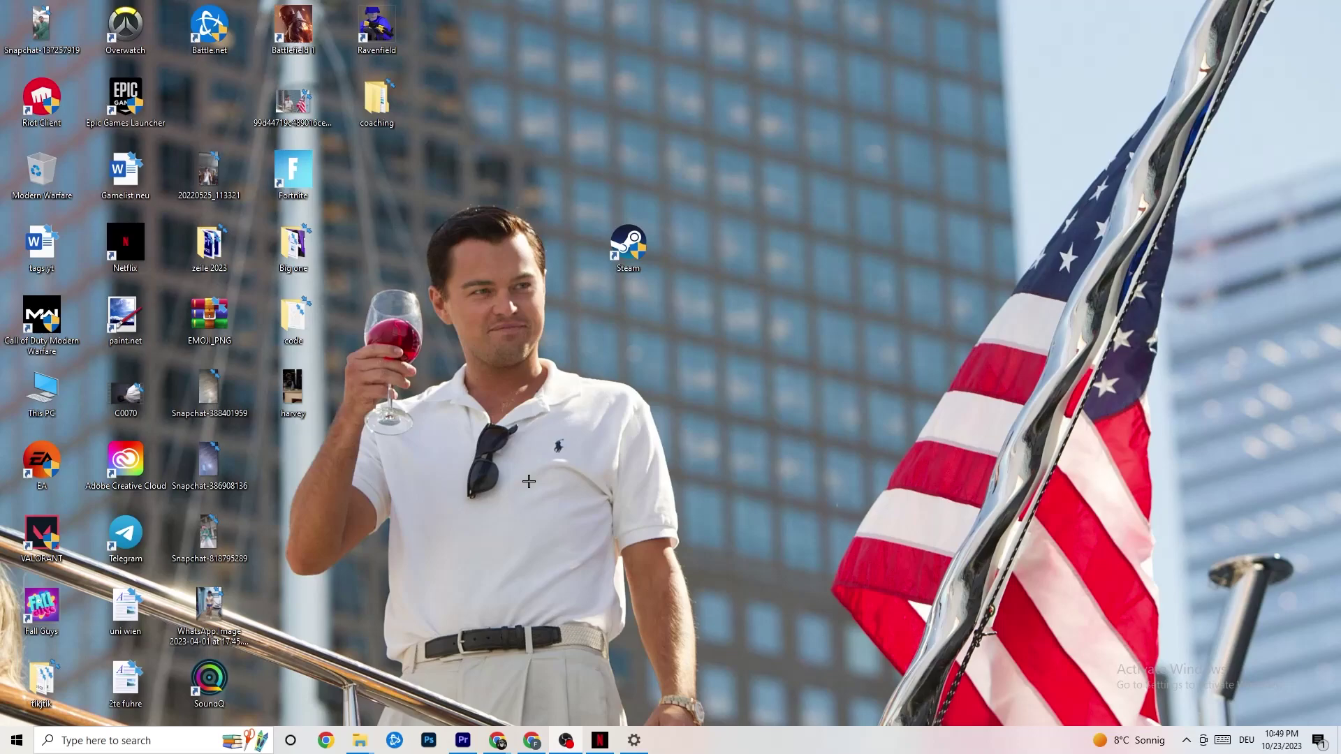
left_click_drag(618, 248, 619, 322)
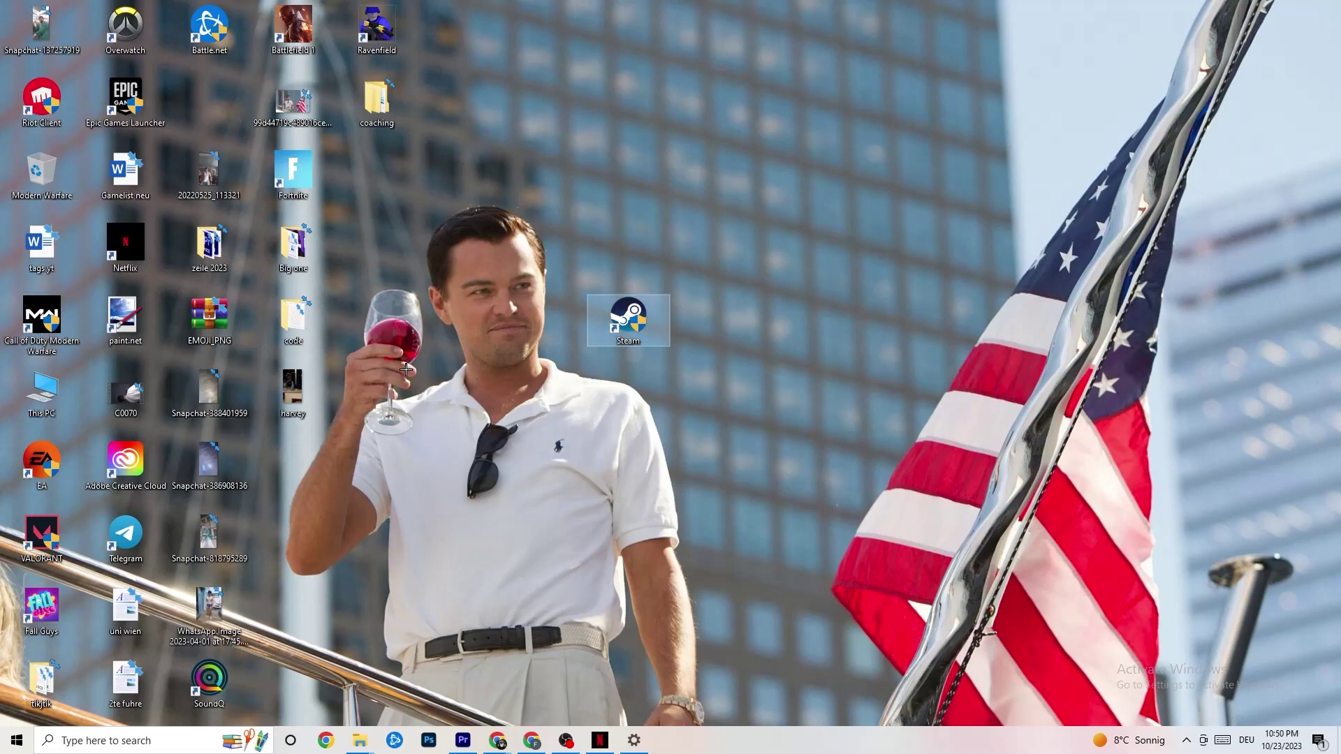
right_click(635, 317)
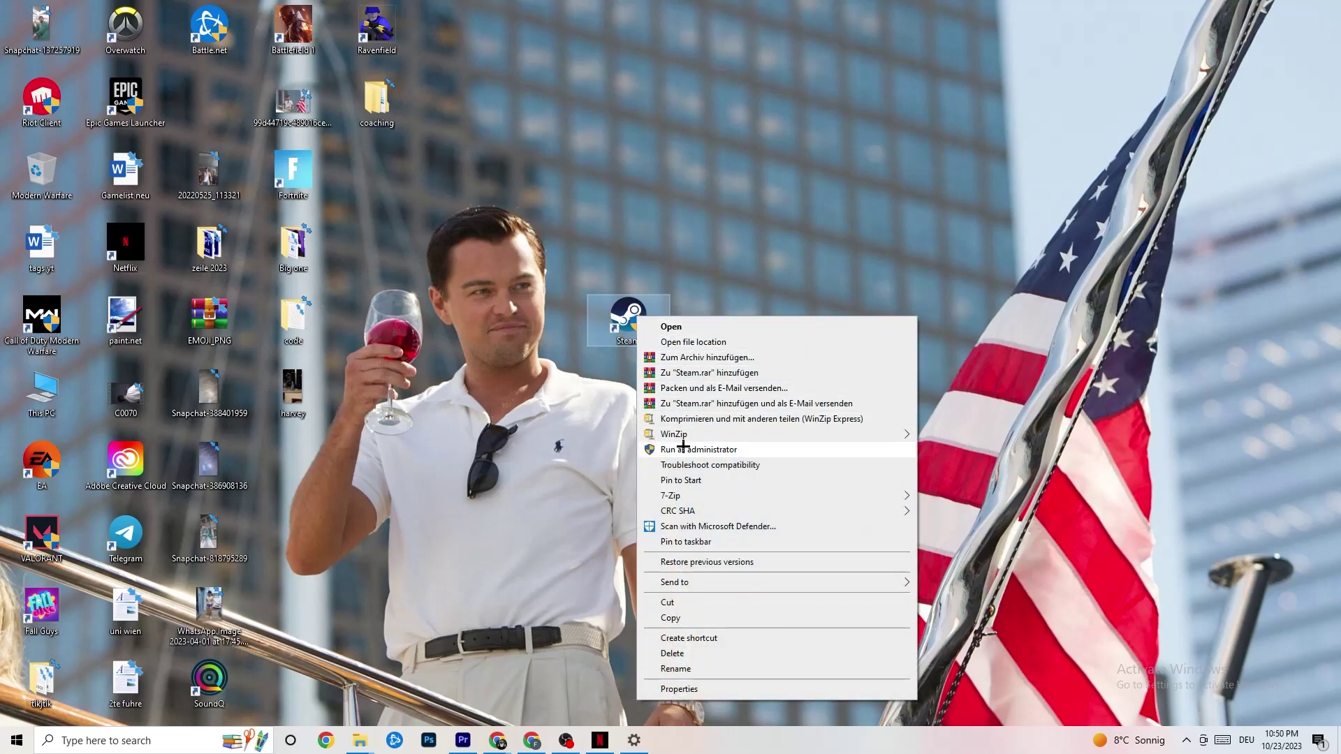
left_click(502, 415)
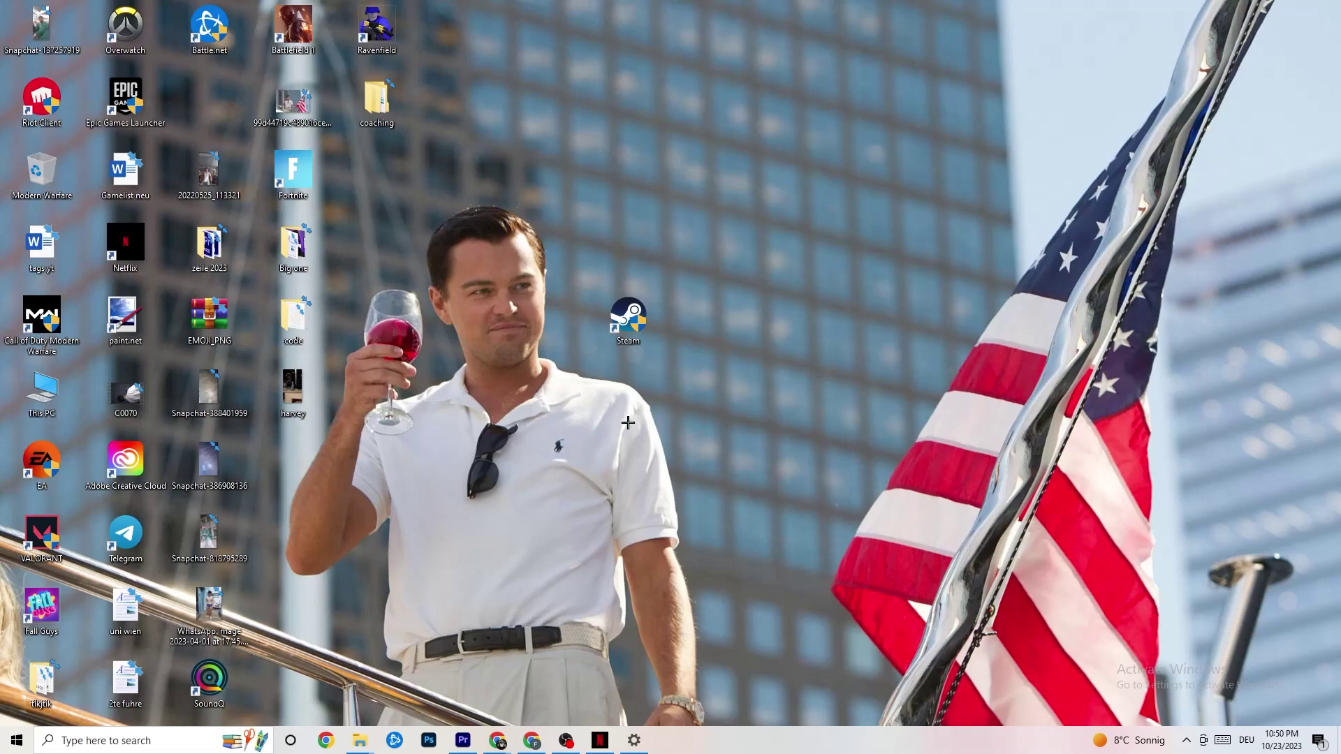
left_click_drag(616, 313, 616, 240)
In the Steam shortcut's Compatibility tab, keep Windows 8 mode and close Properties with OK.
right_click(615, 240)
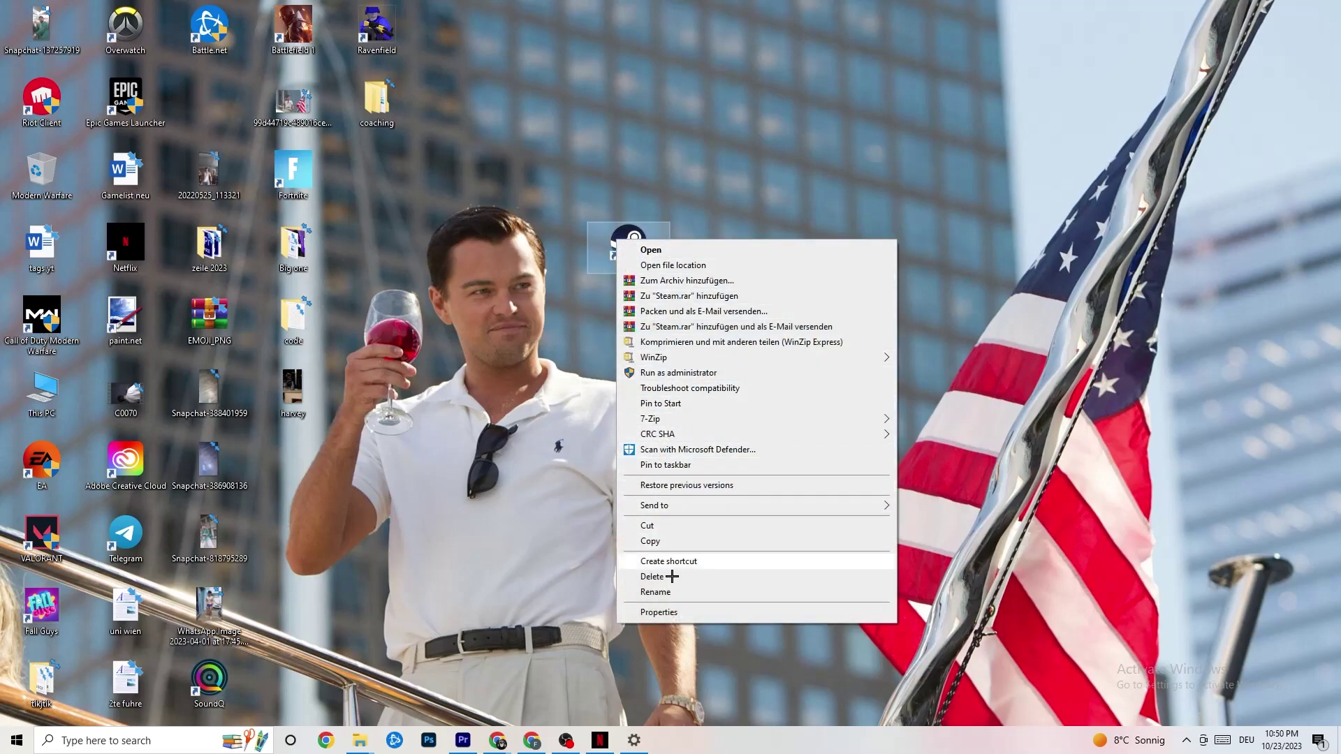
left_click(660, 612)
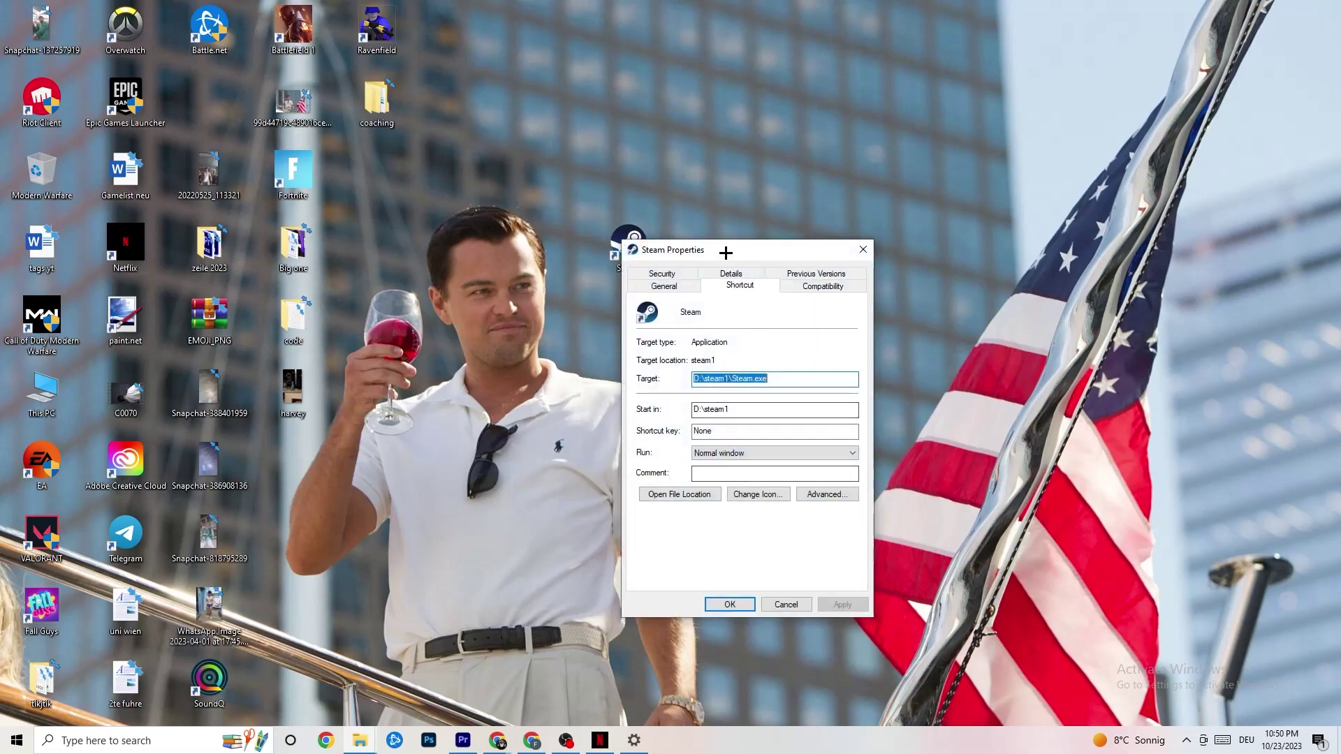
left_click_drag(722, 250, 652, 120)
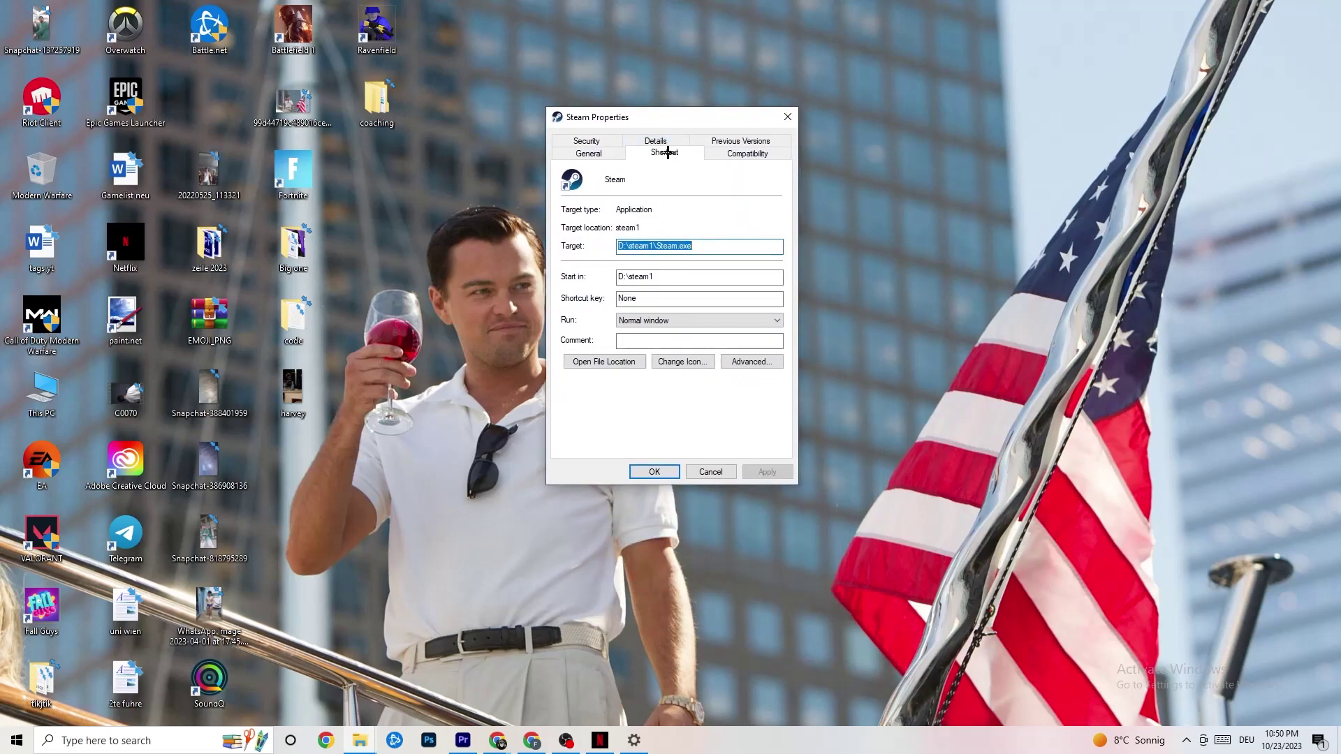
left_click(741, 153)
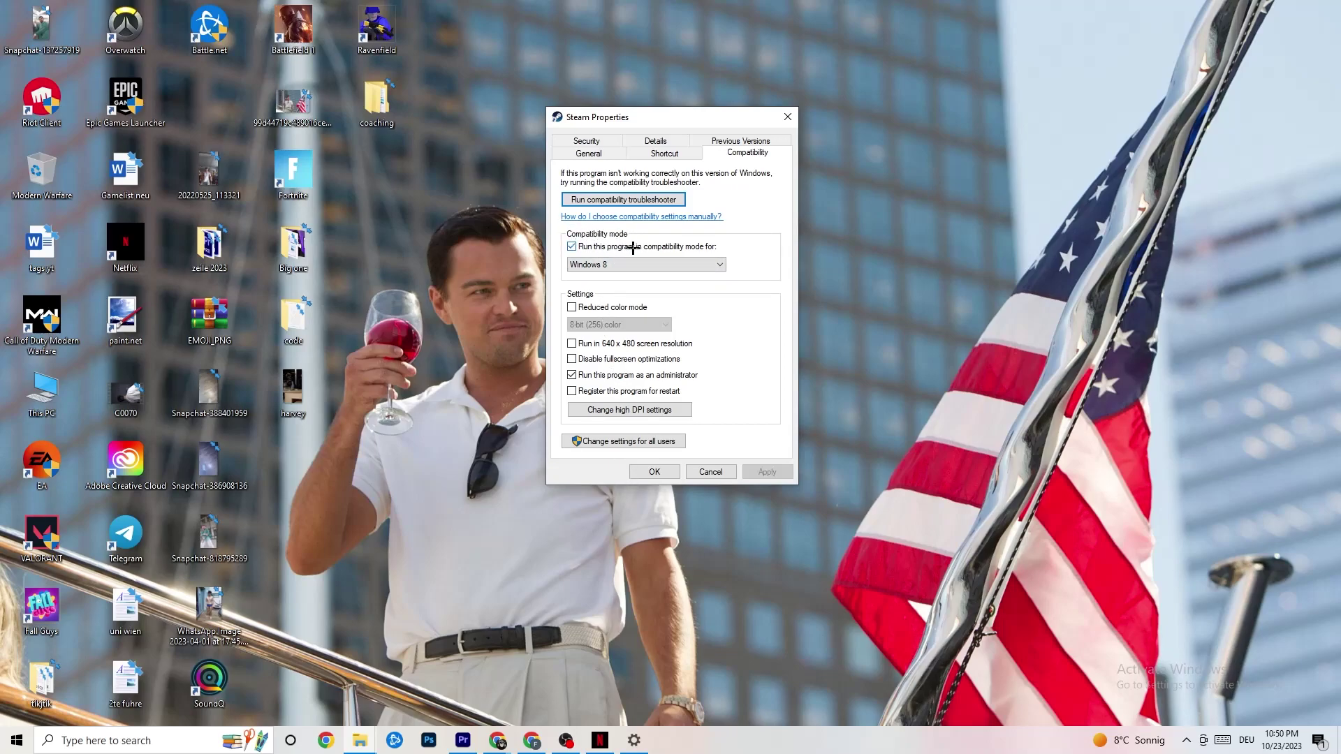
left_click(678, 262)
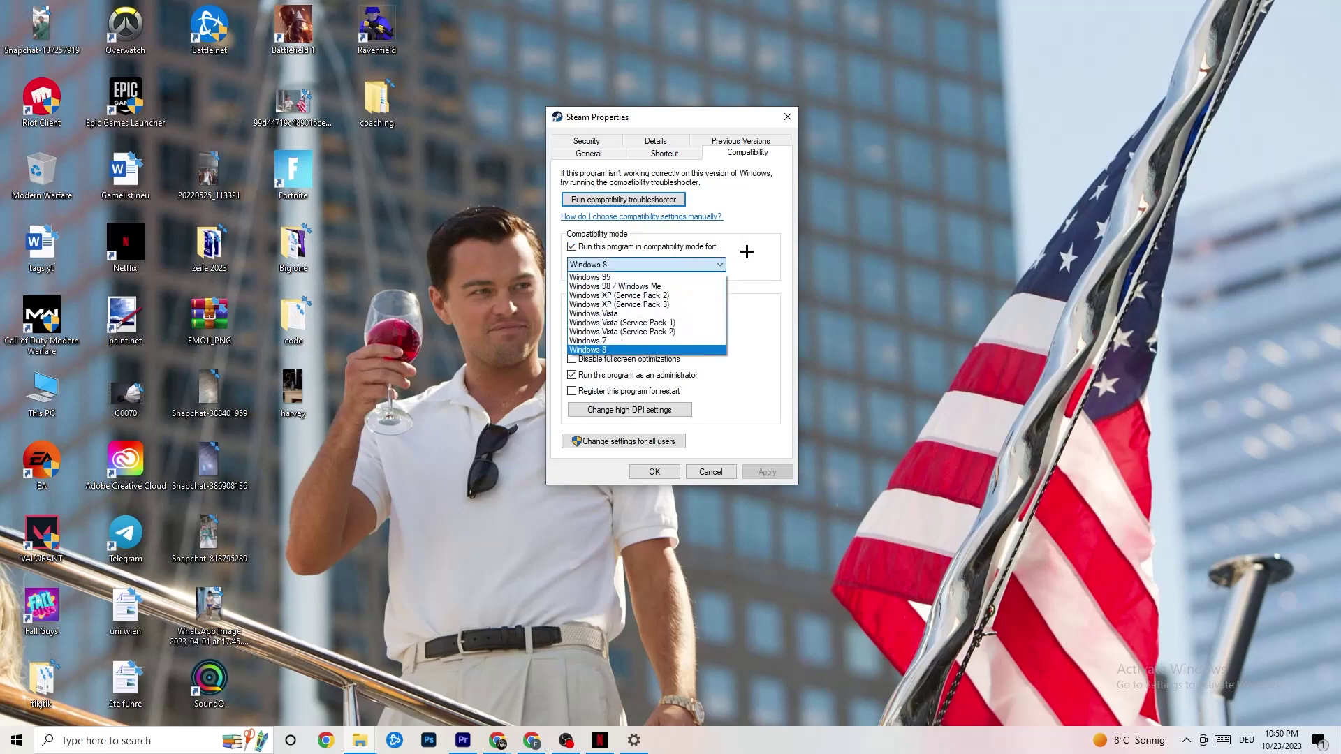
left_click(657, 349)
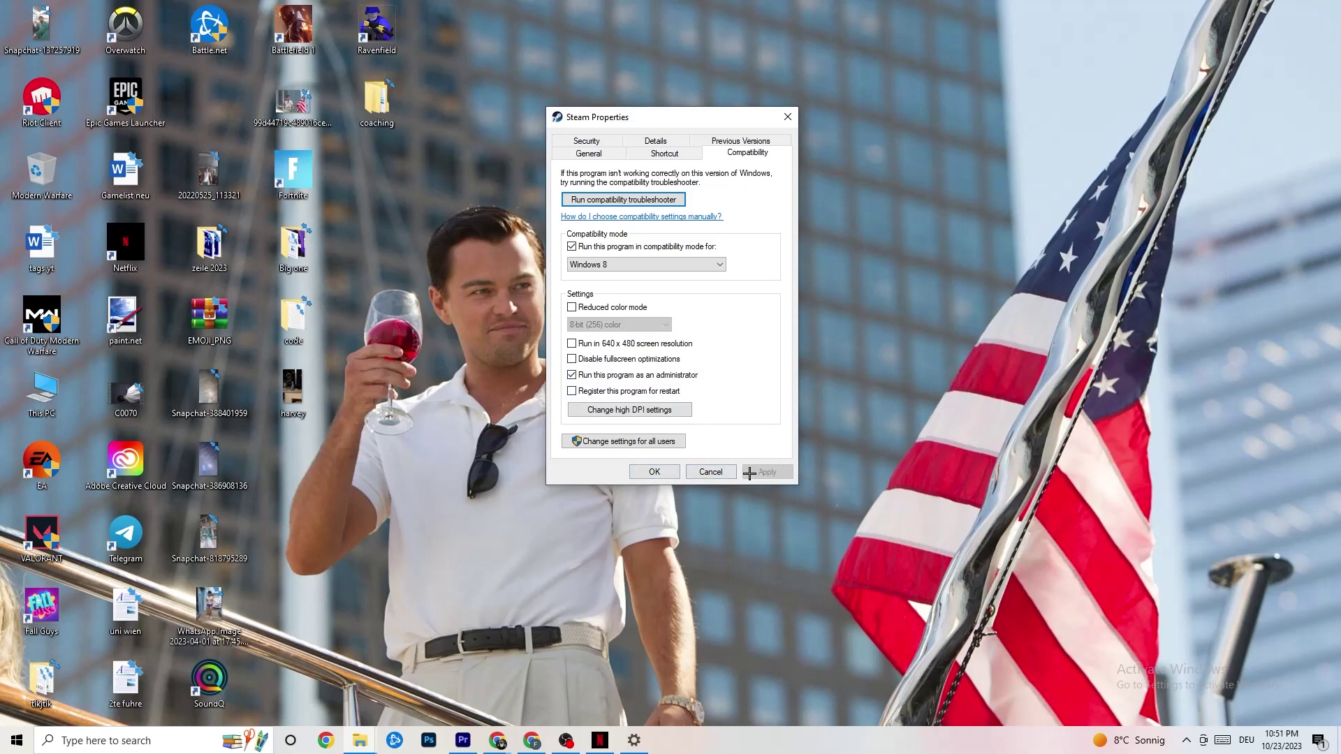
left_click(656, 472)
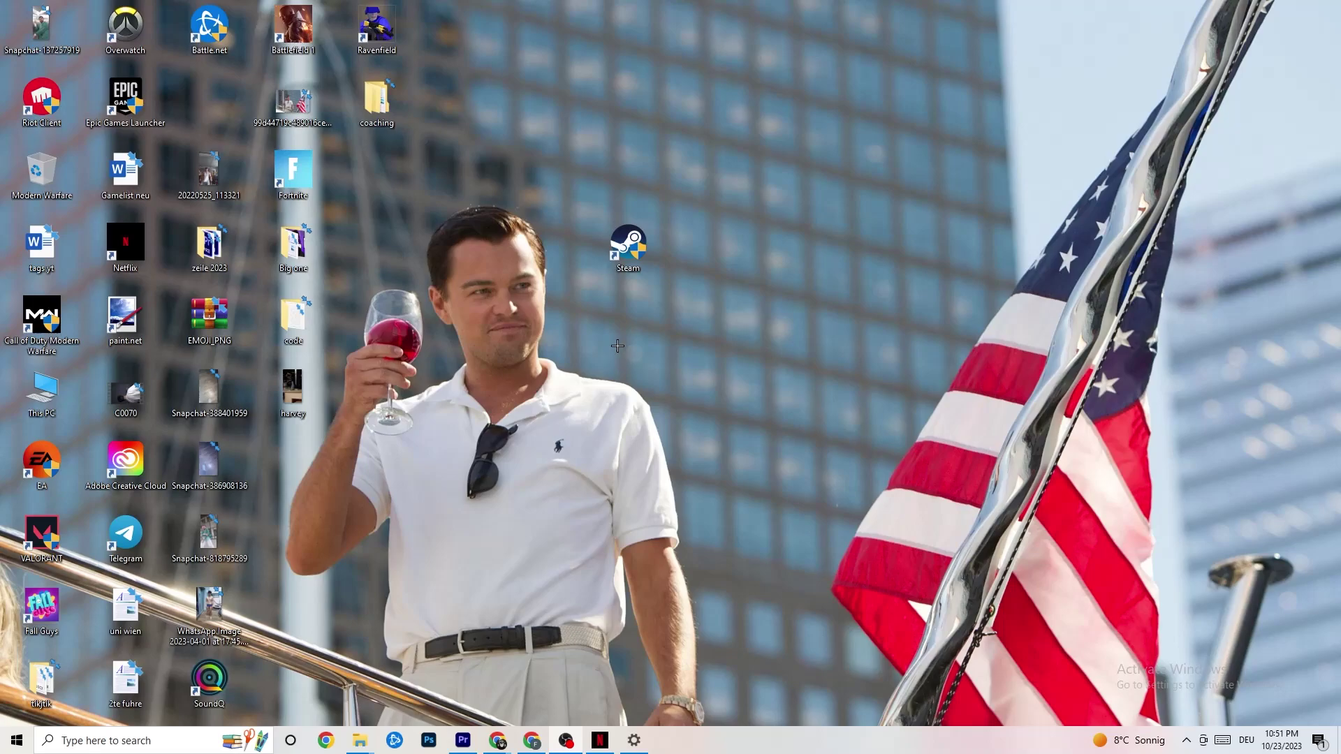
Dismiss the Steam shortcut menu and bring up the Start menu app list.
right_click(605, 251)
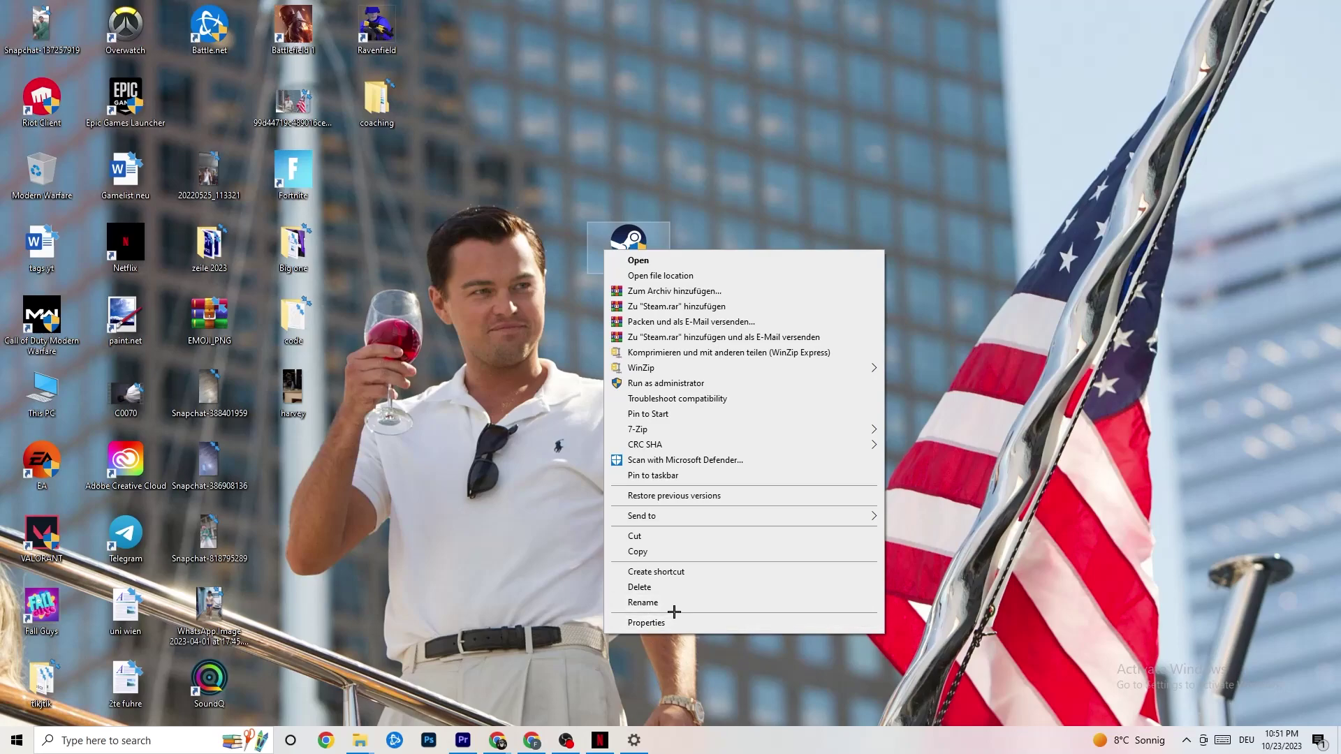
left_click(491, 307)
left_click(487, 385)
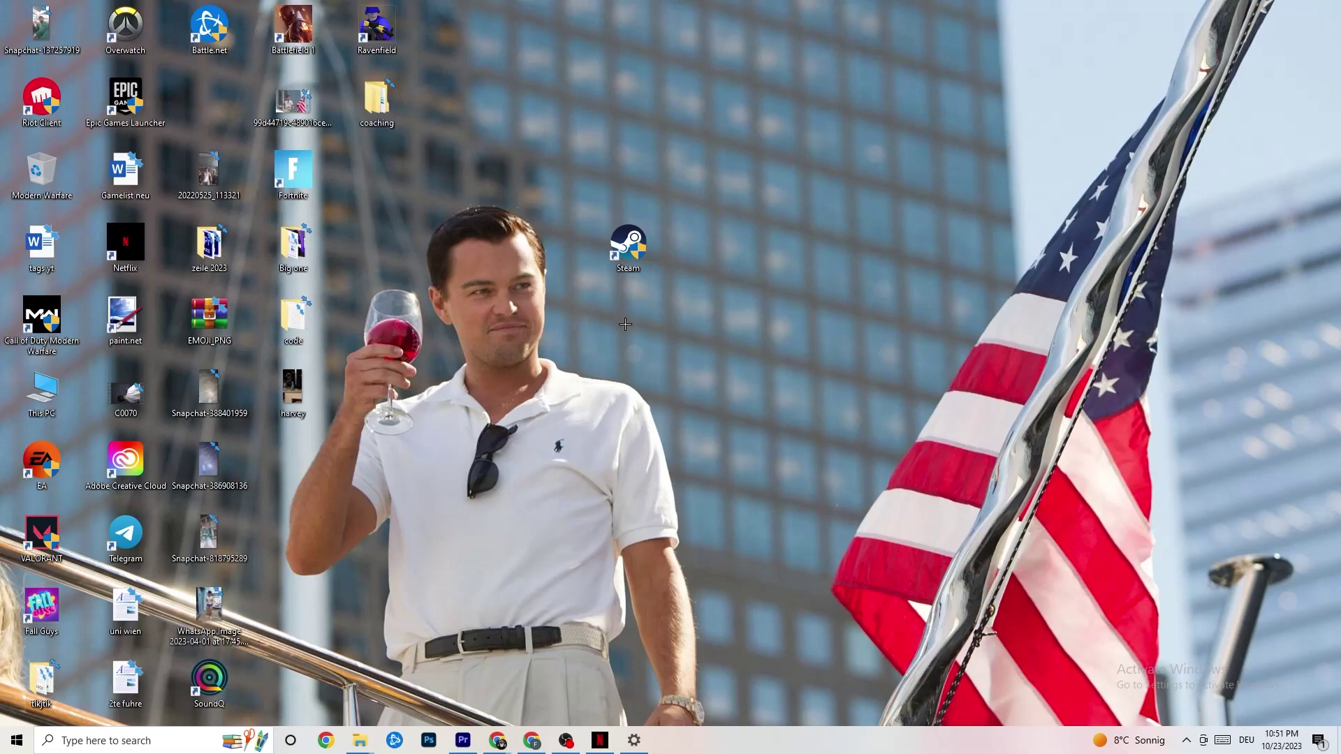
key("super")
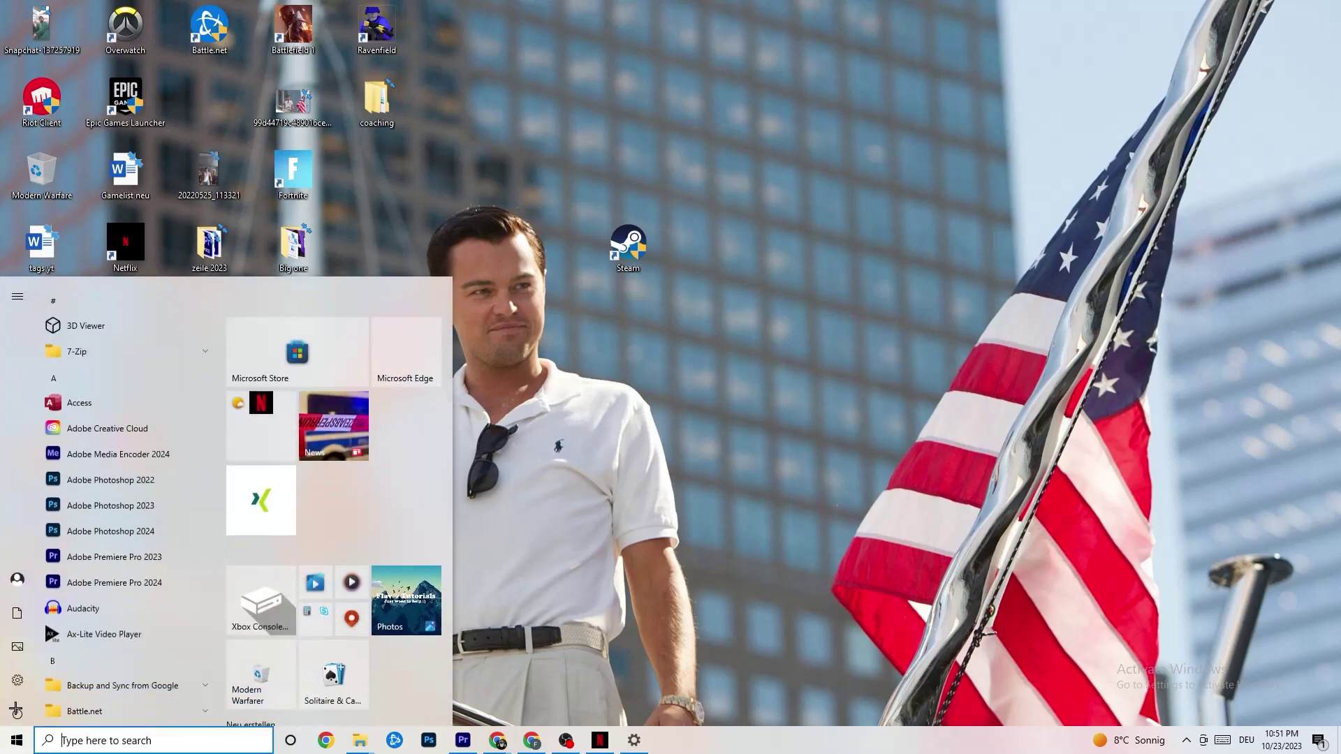
Return to Settings and open System > Display, leaving scaling at 100%.
left_click(634, 740)
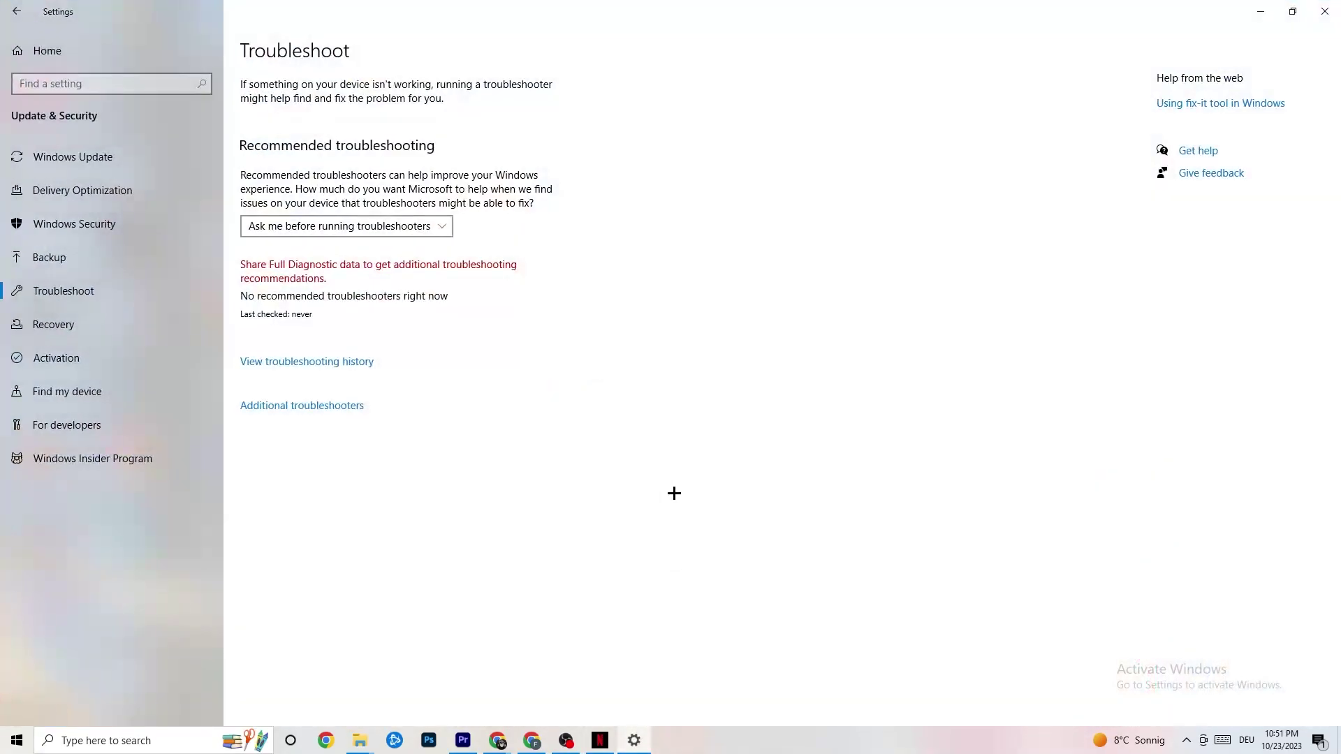
left_click(4, 7)
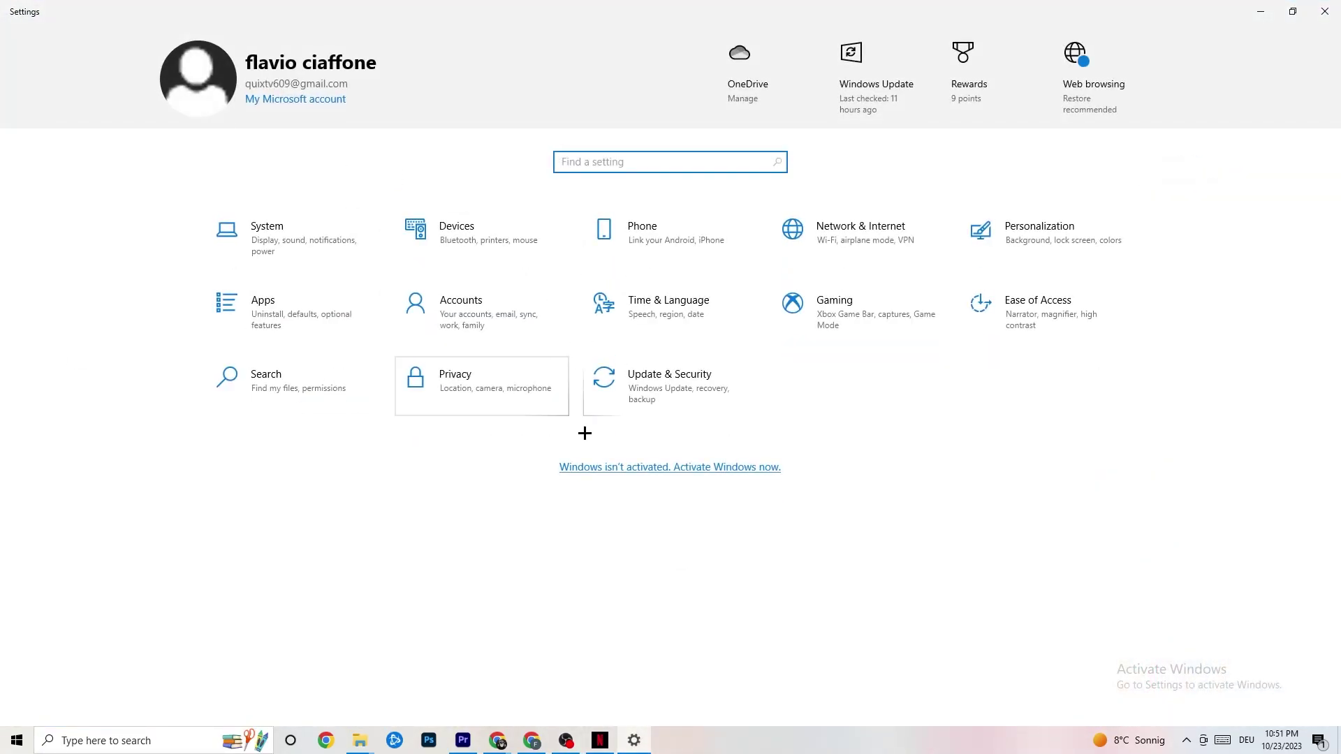
left_click(311, 253)
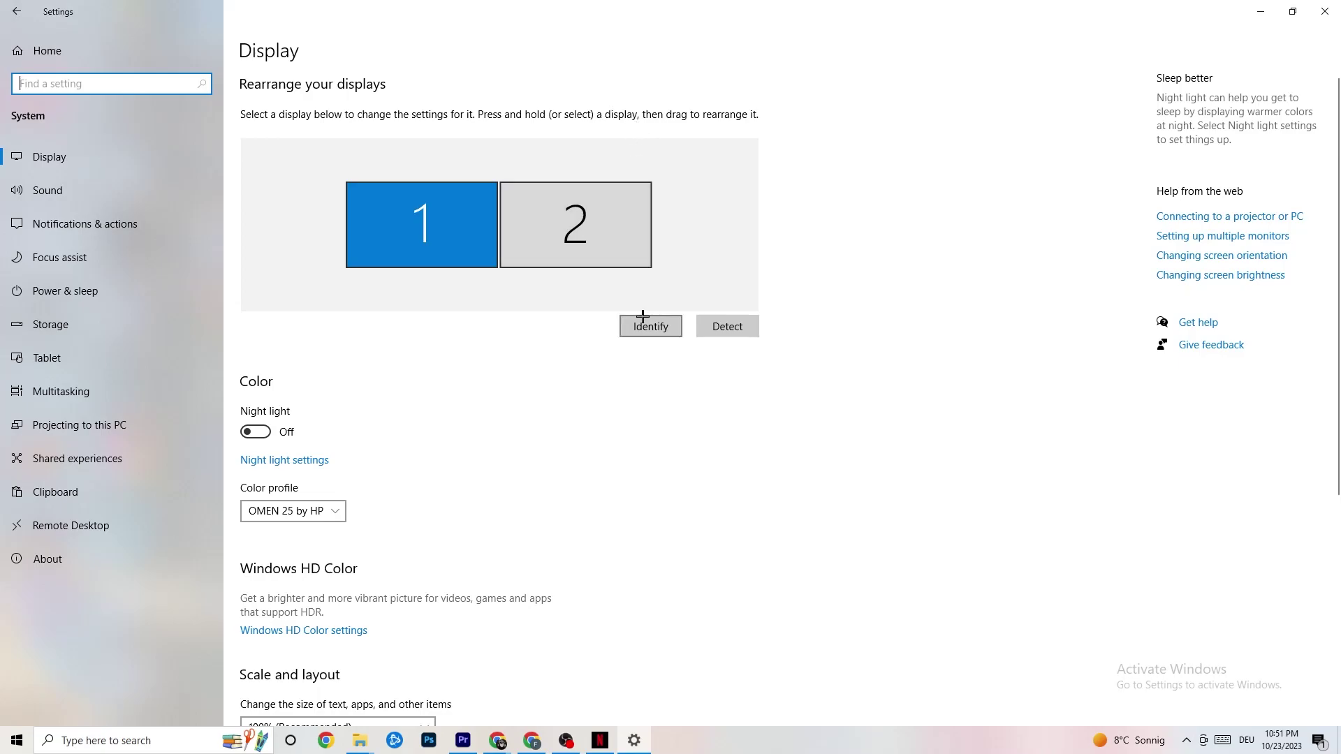
scroll(352, 315, "down", 5)
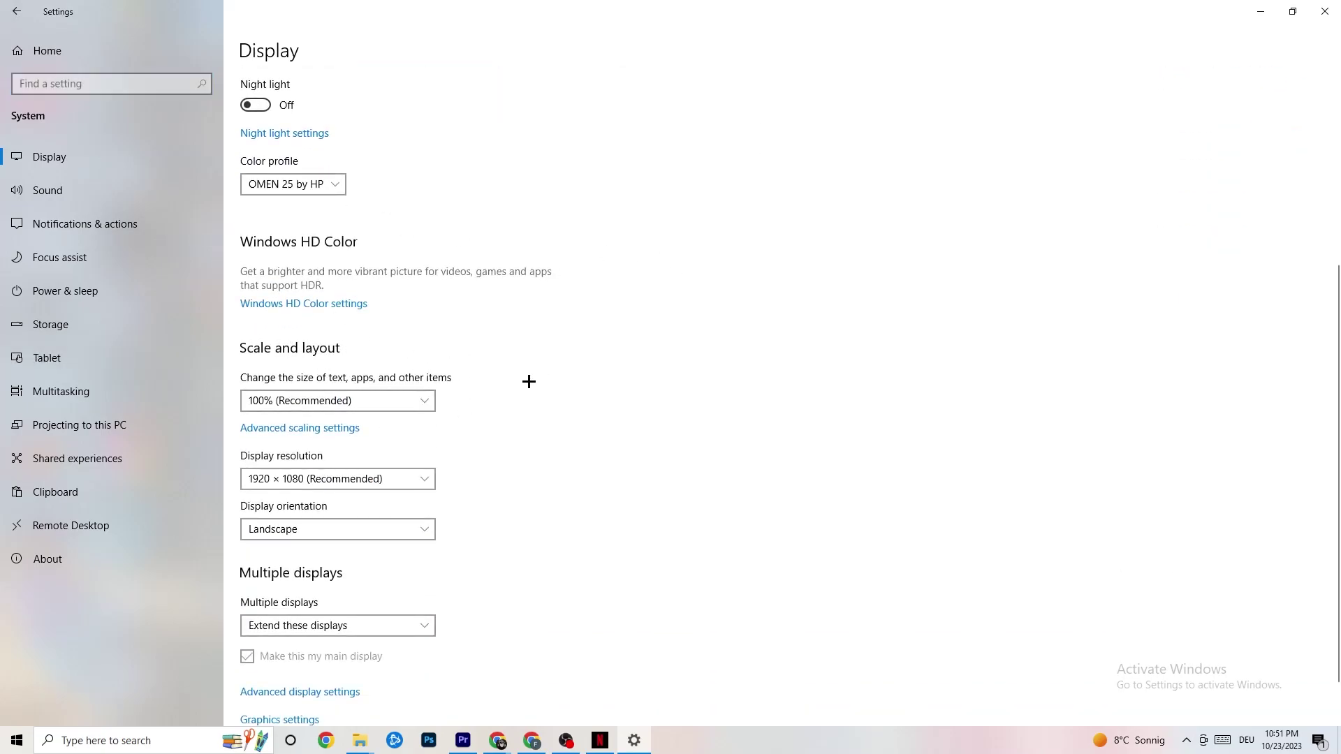
left_click(423, 393)
left_click(608, 342)
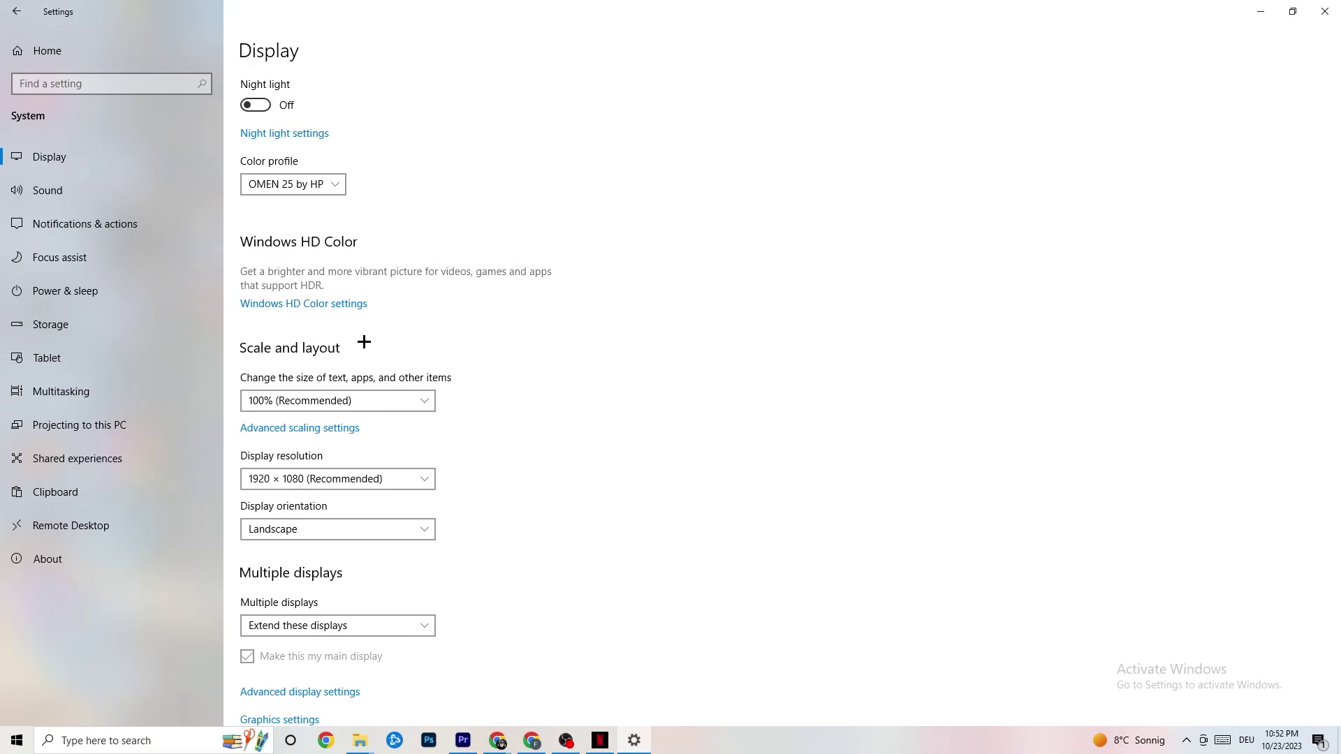
Review the power plans in Power Options, then open Storage and its Storage Sense configuration.
left_click(89, 288)
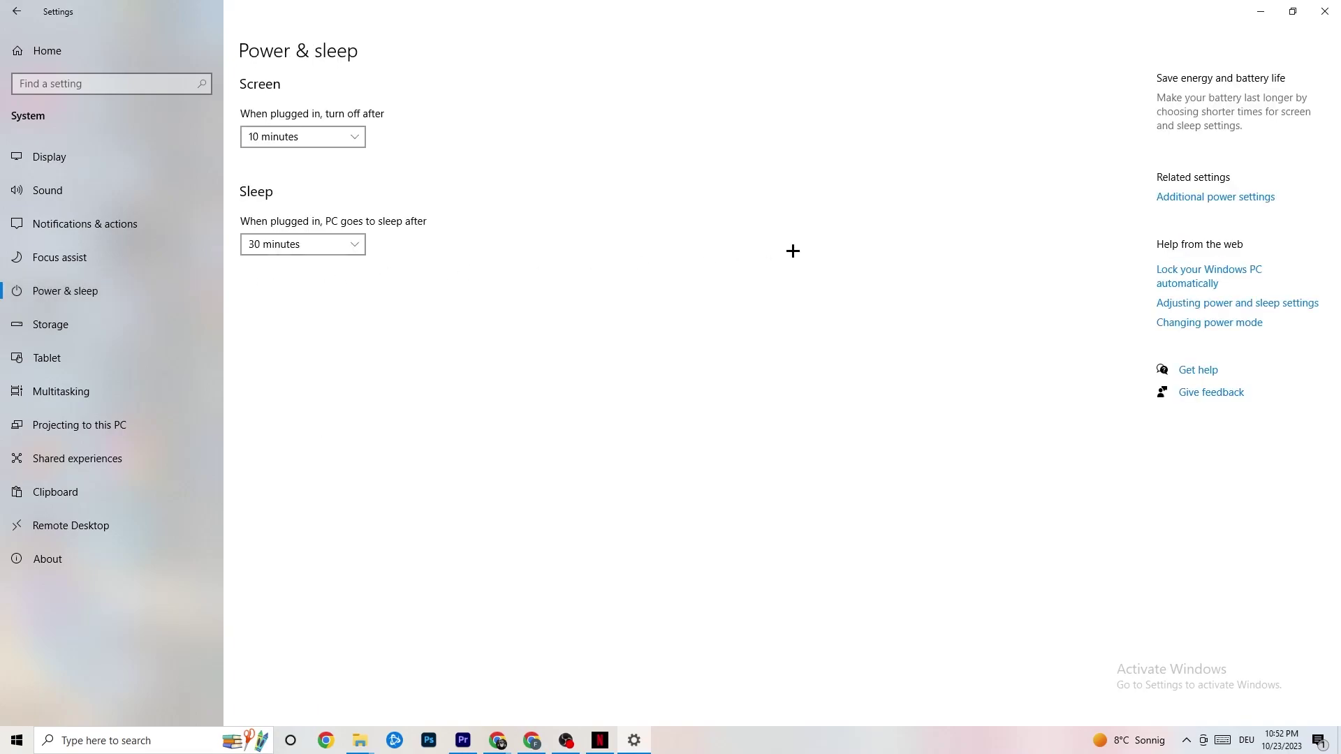
left_click(1229, 198)
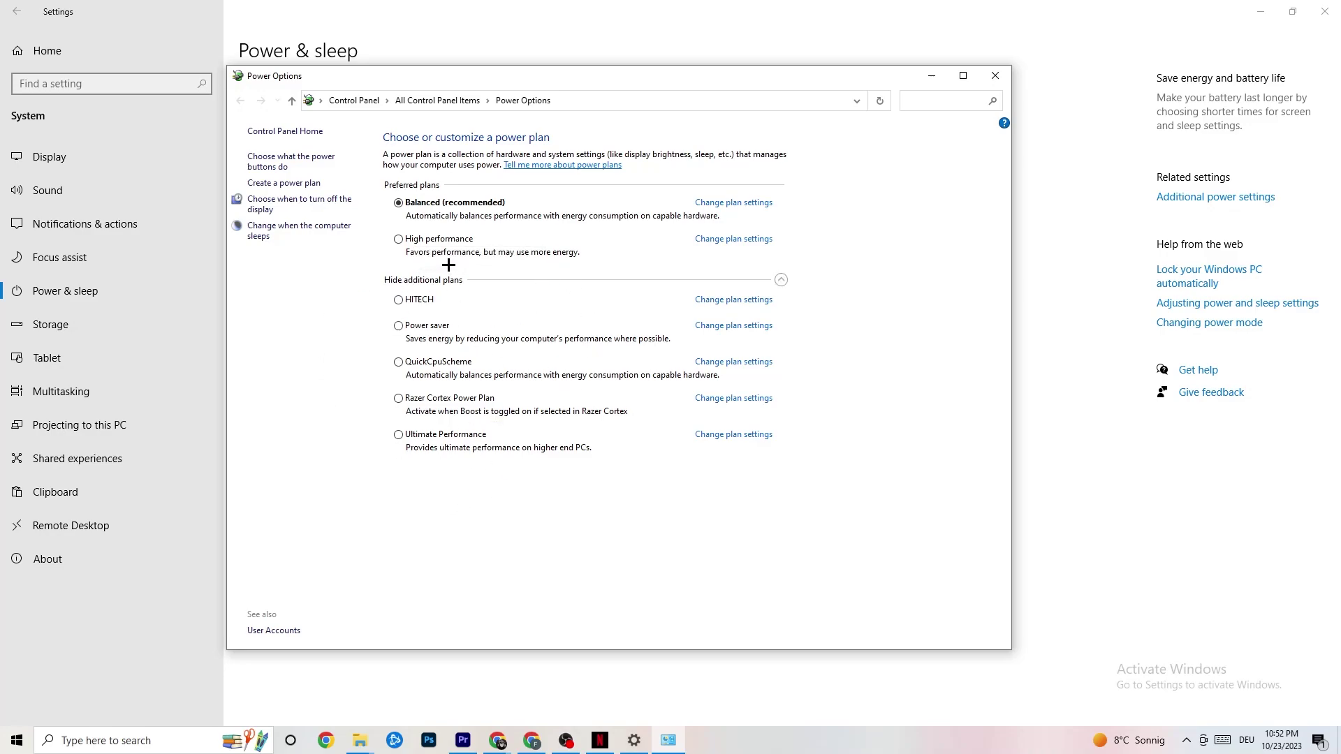
left_click(992, 79)
left_click(140, 324)
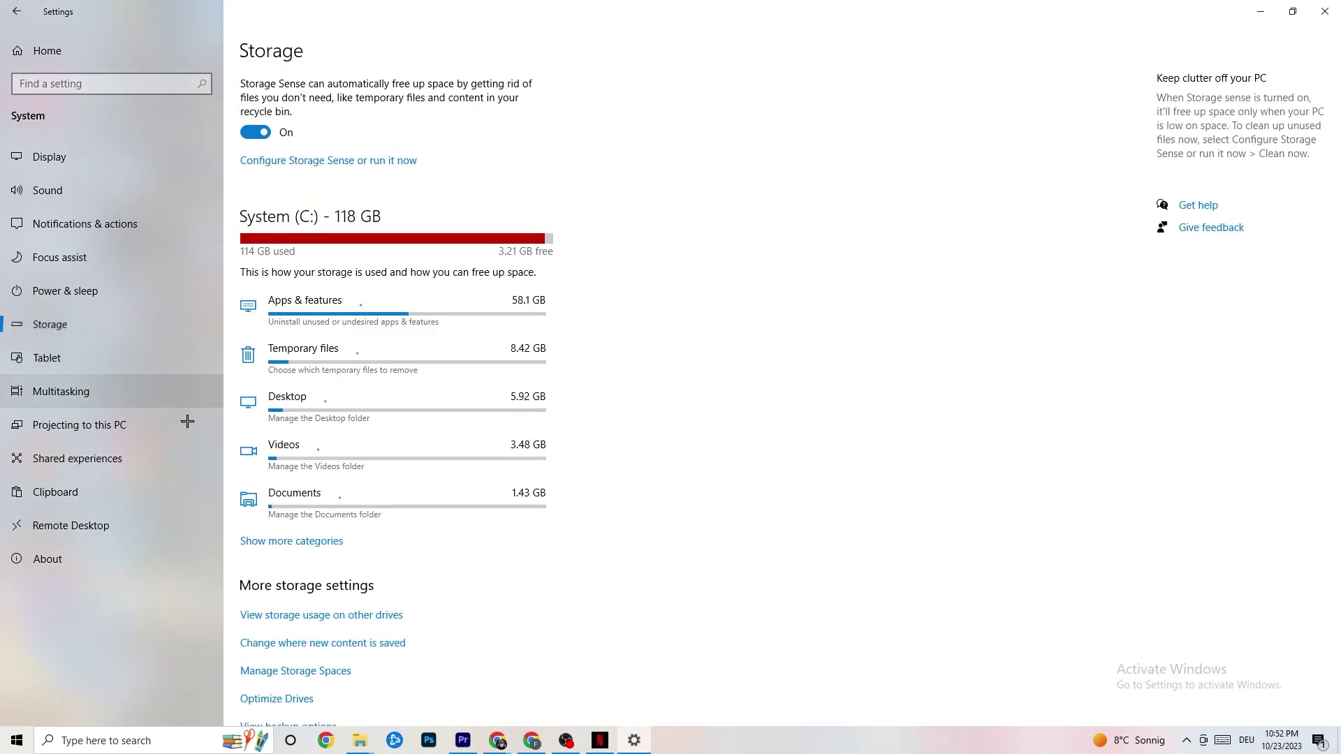
left_click(374, 161)
Schedule Storage Sense weekly with a 14-day recycle bin period, then go back home.
left_click(173, 197)
left_click(172, 196)
left_click(81, 200)
left_click(305, 141)
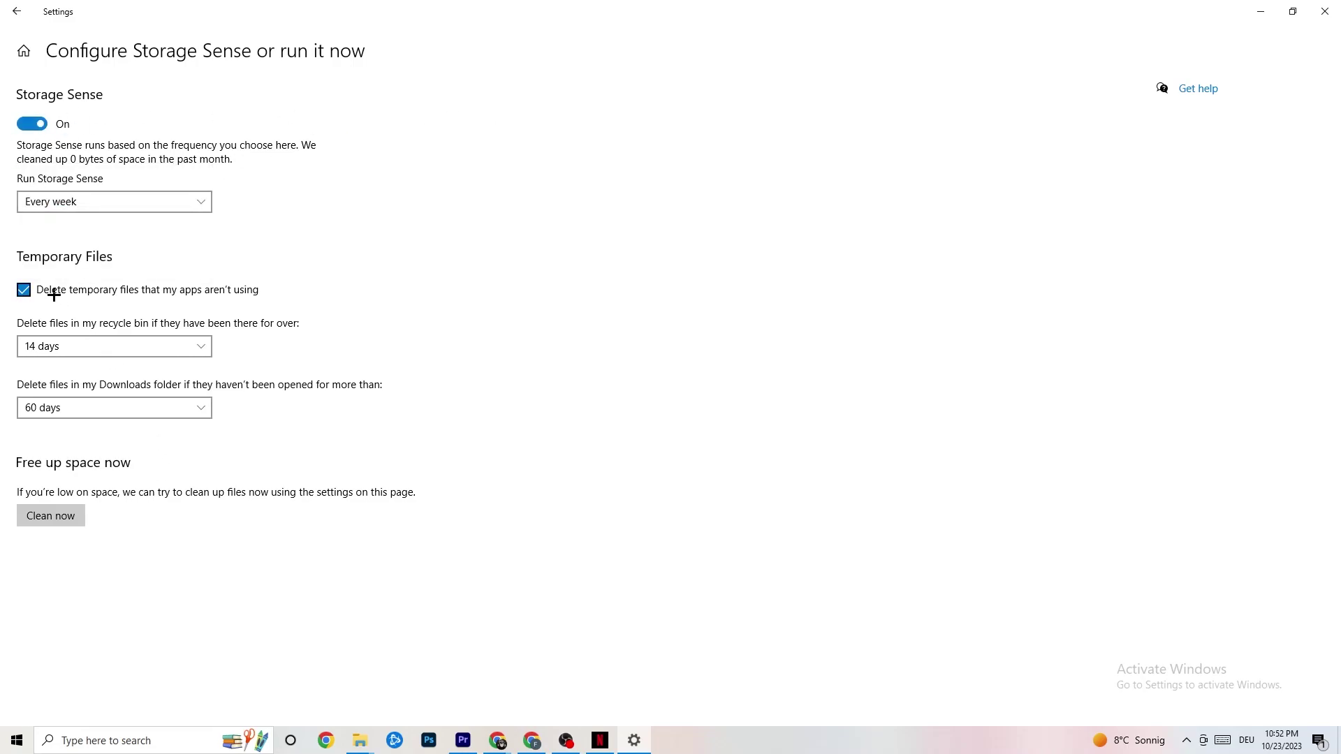
left_click(166, 347)
left_click(165, 353)
left_click(16, 11)
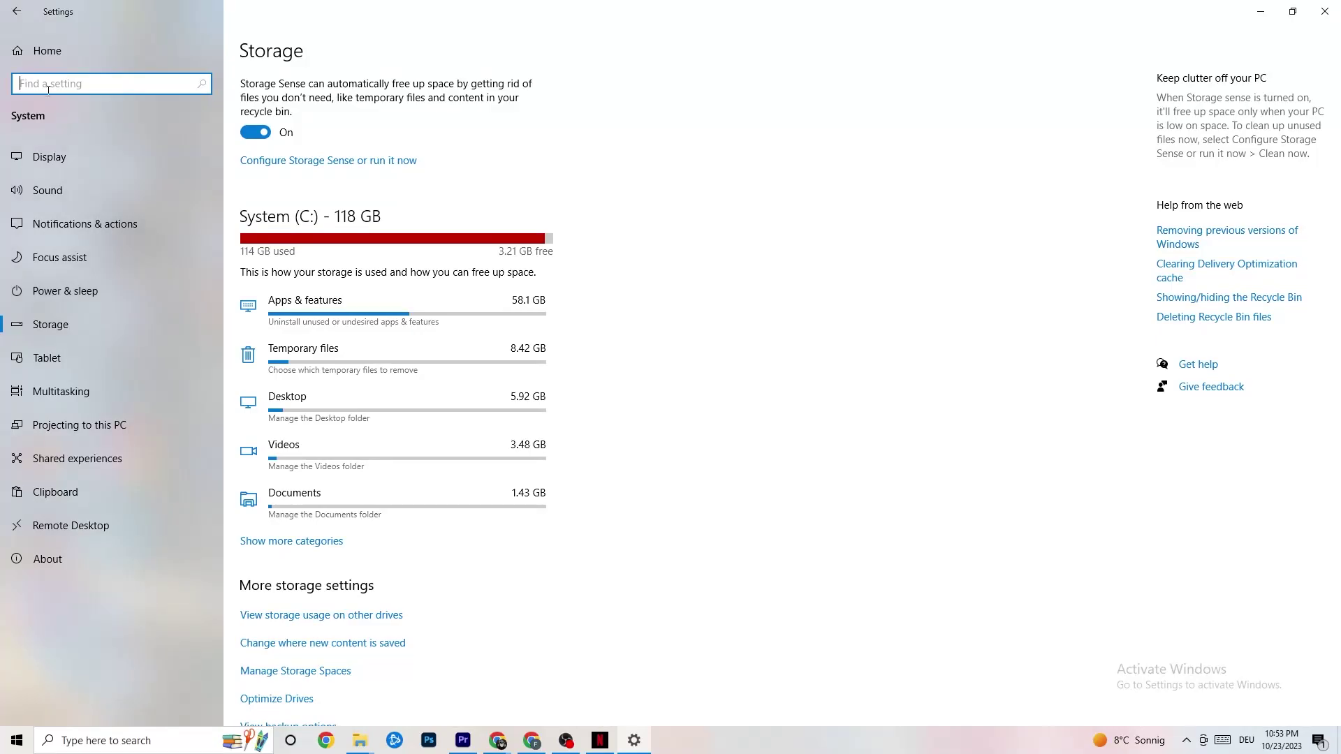
left_click(15, 12)
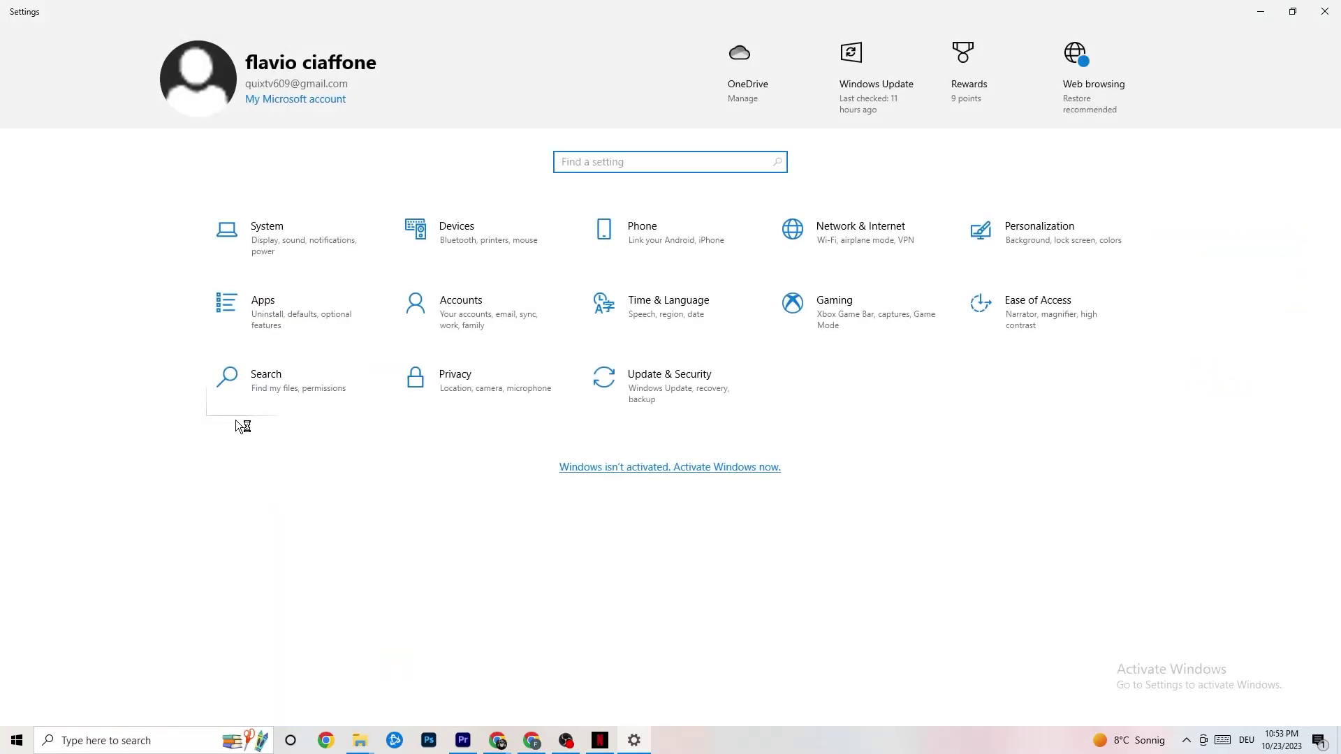
Open Gaming settings and review the Xbox Game Bar and Captures pages.
left_click(877, 296)
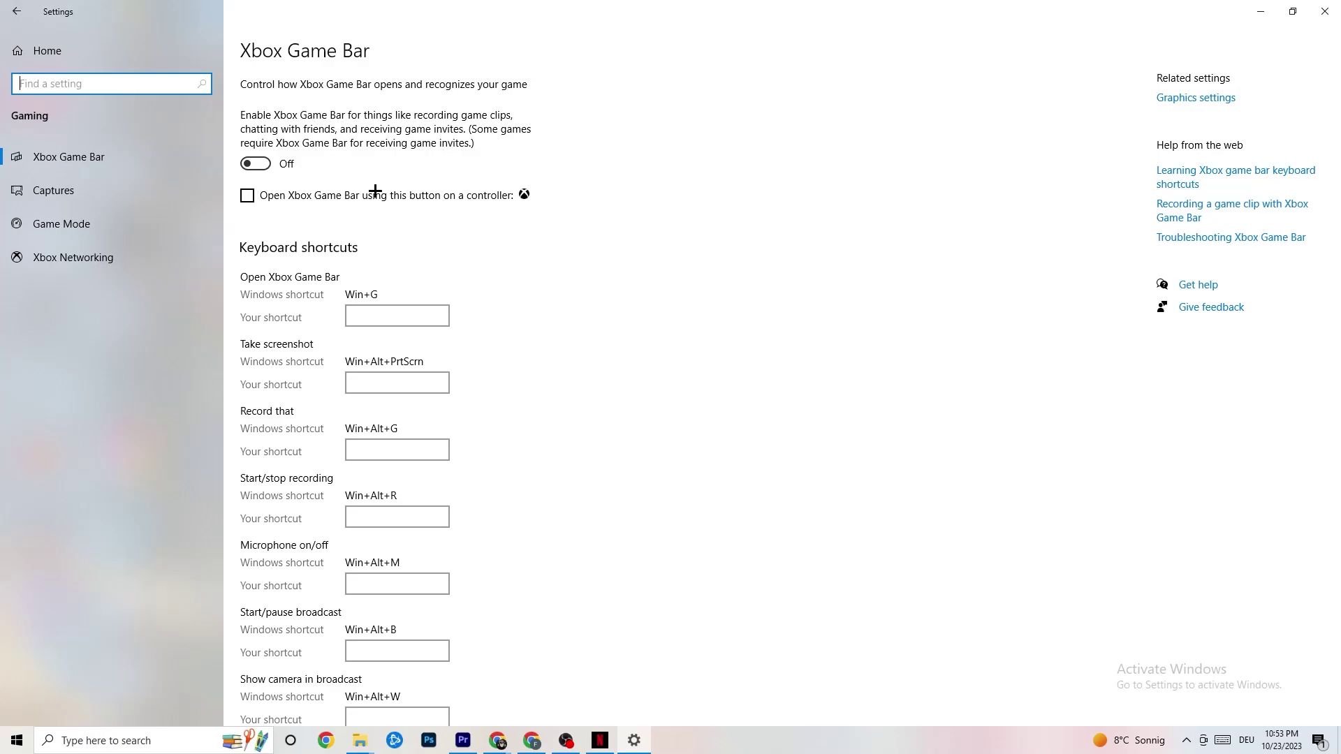
left_click(96, 190)
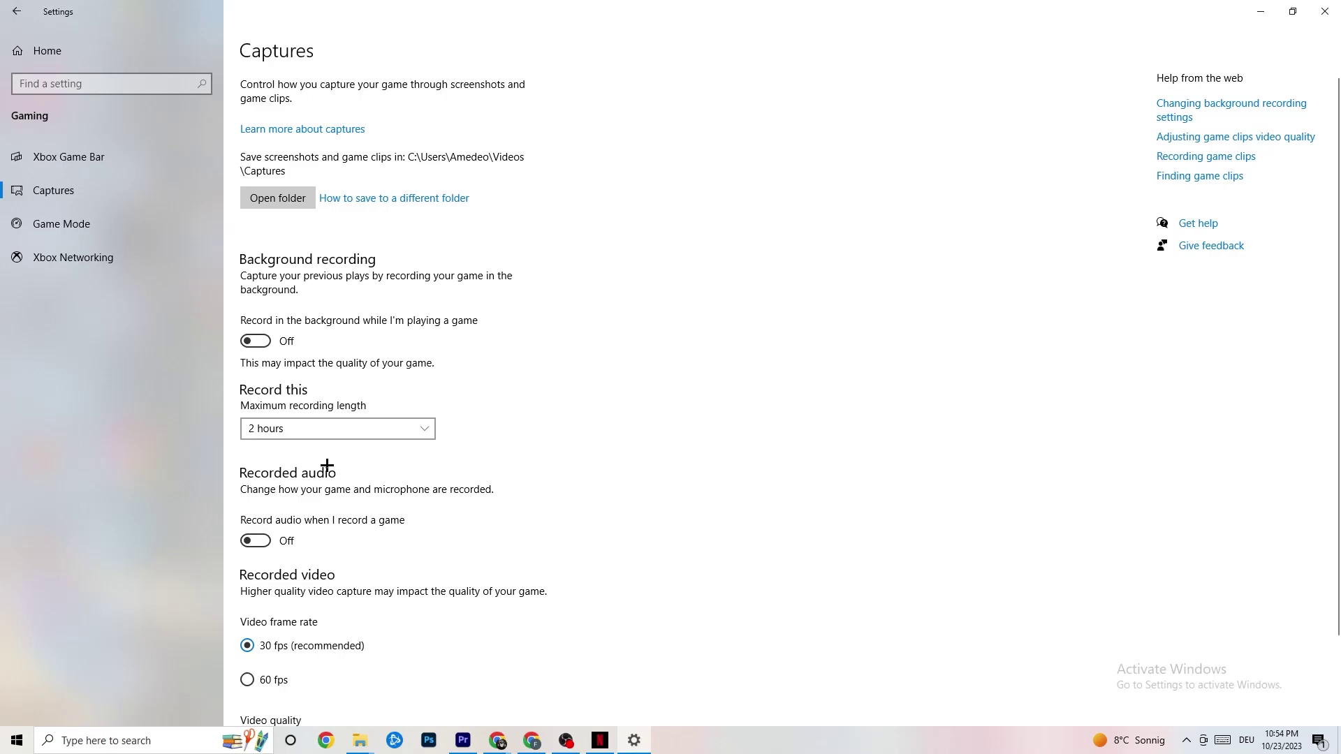
left_click(68, 225)
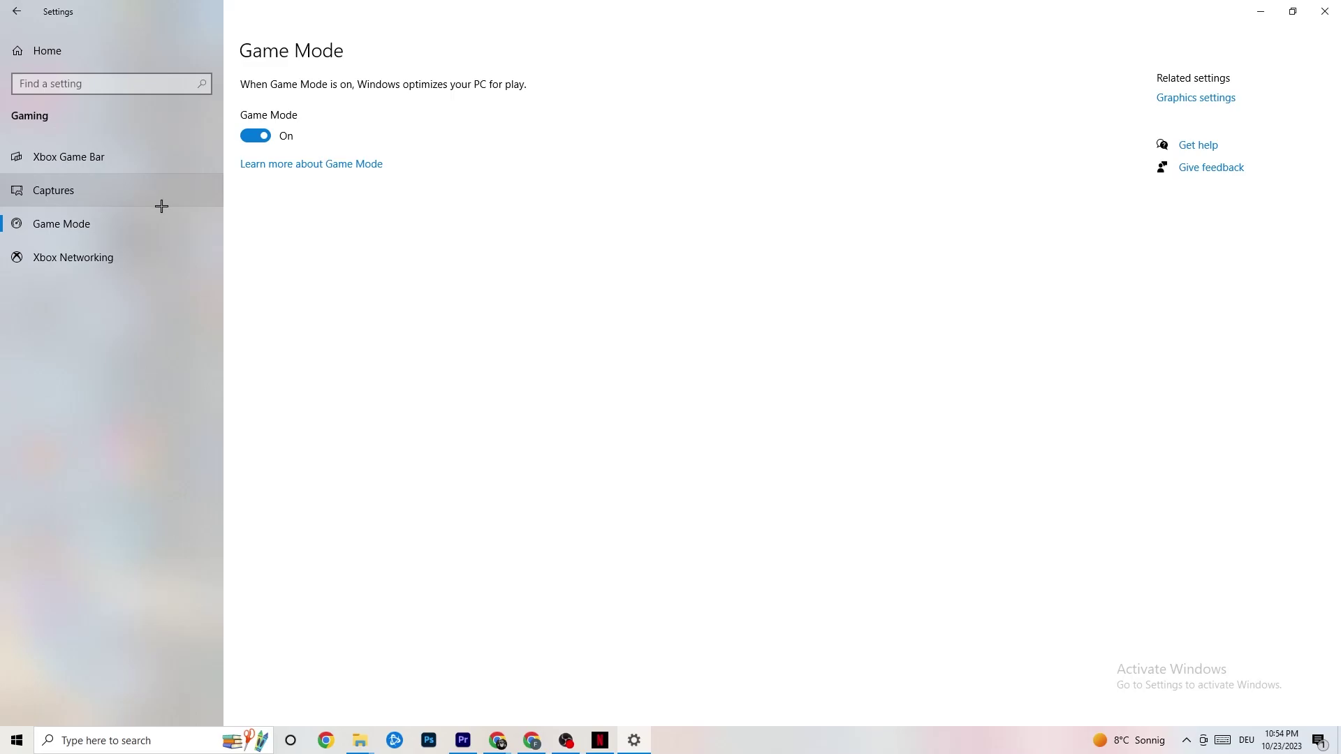
Close the Settings window with Game Mode left on.
left_click(1324, 11)
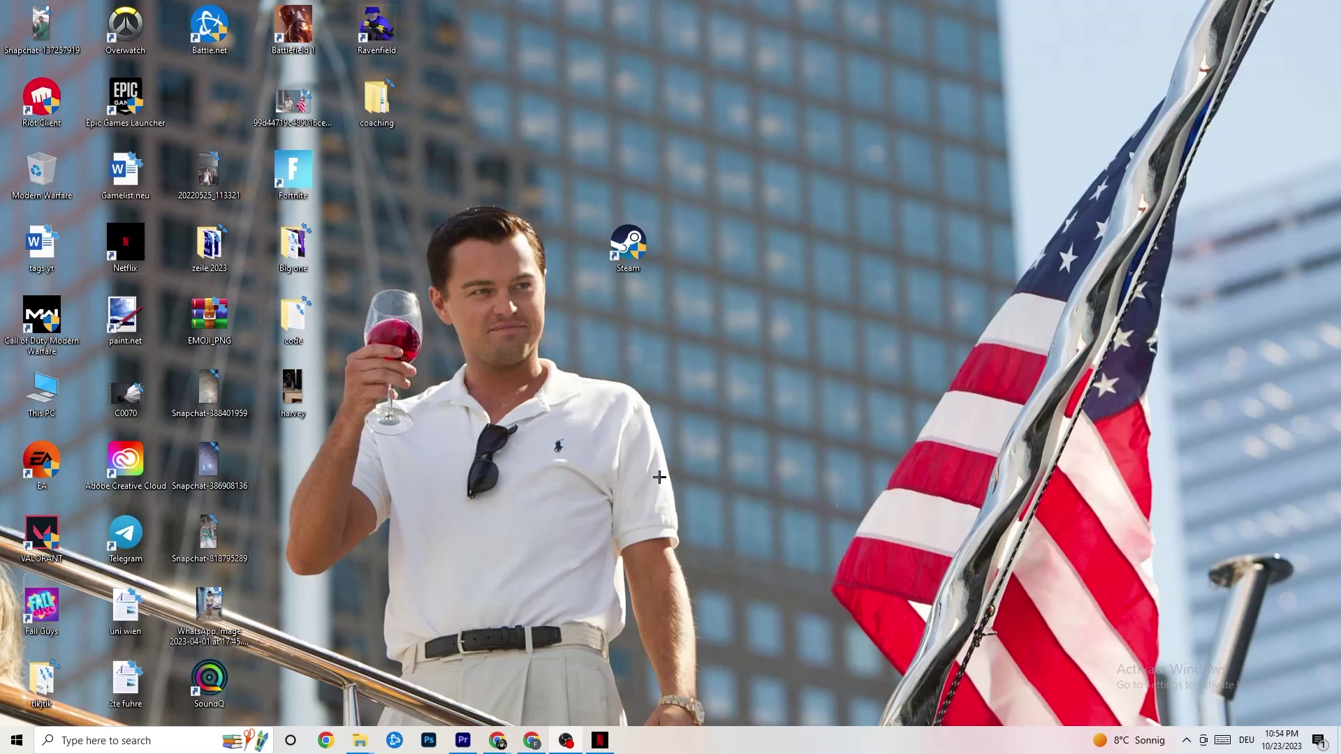
Launch Task Manager from the taskbar menu and Ctrl+Shift+Esc to view running processes.
right_click(685, 750)
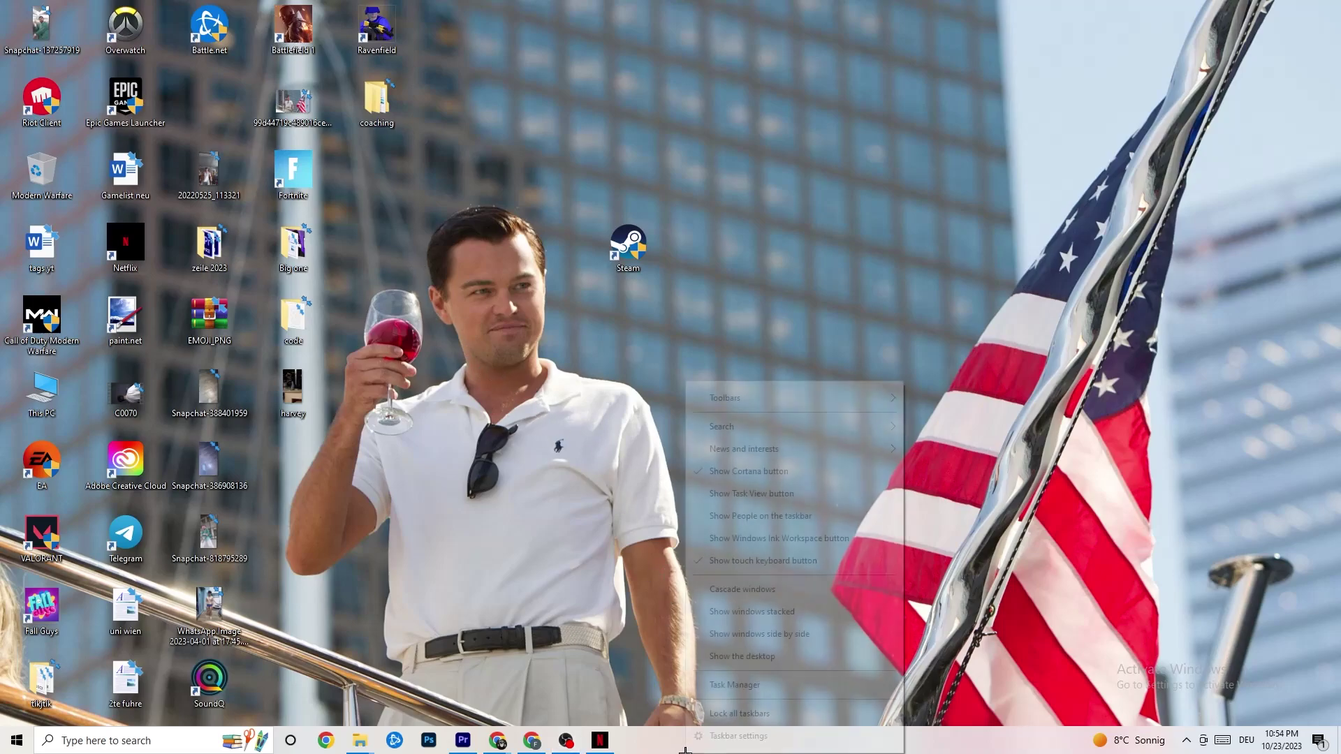
left_click(723, 687)
key("ctrl+shift+Escape")
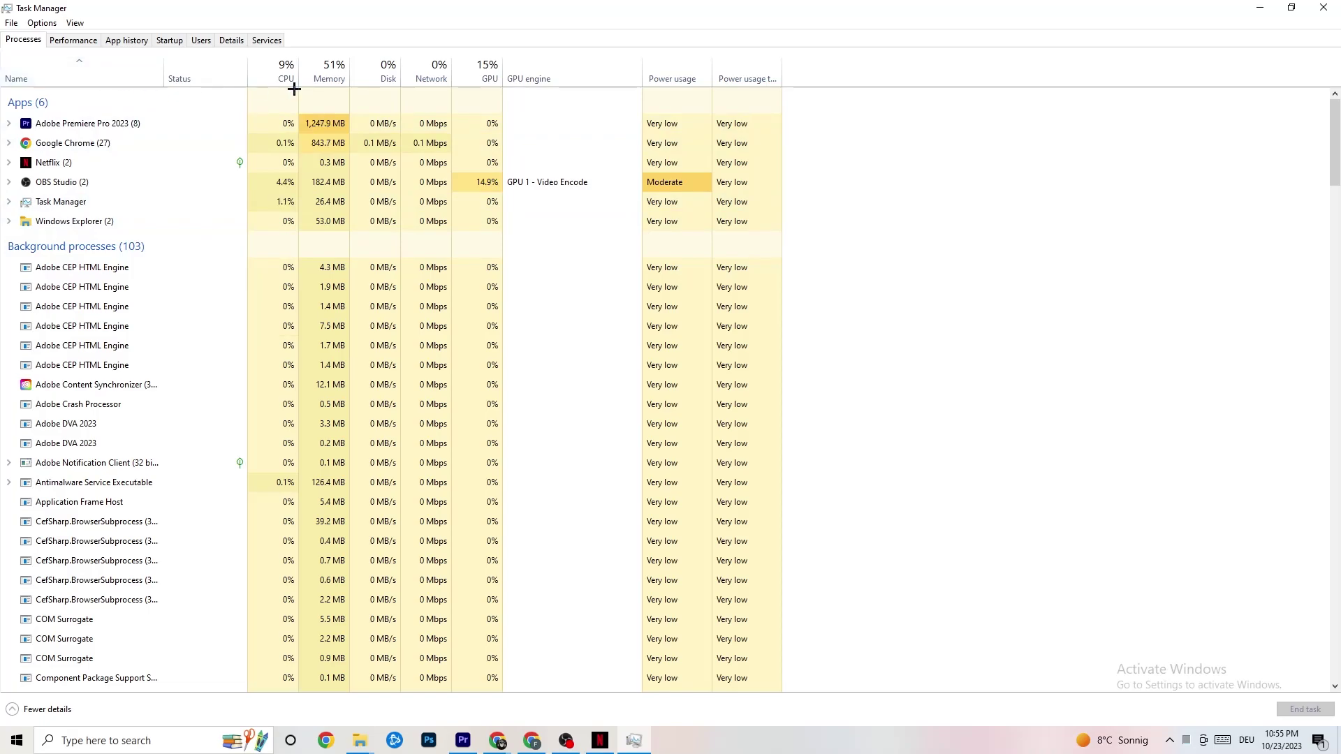
Scroll the Processes list, check Netflix's actions without ending it, and open the Details list.
scroll(186, 430, "down", 3)
scroll(279, 489, "down", 4)
scroll(260, 461, "up", 7)
scroll(279, 419, "down", 3)
scroll(217, 408, "up", 3)
right_click(89, 165)
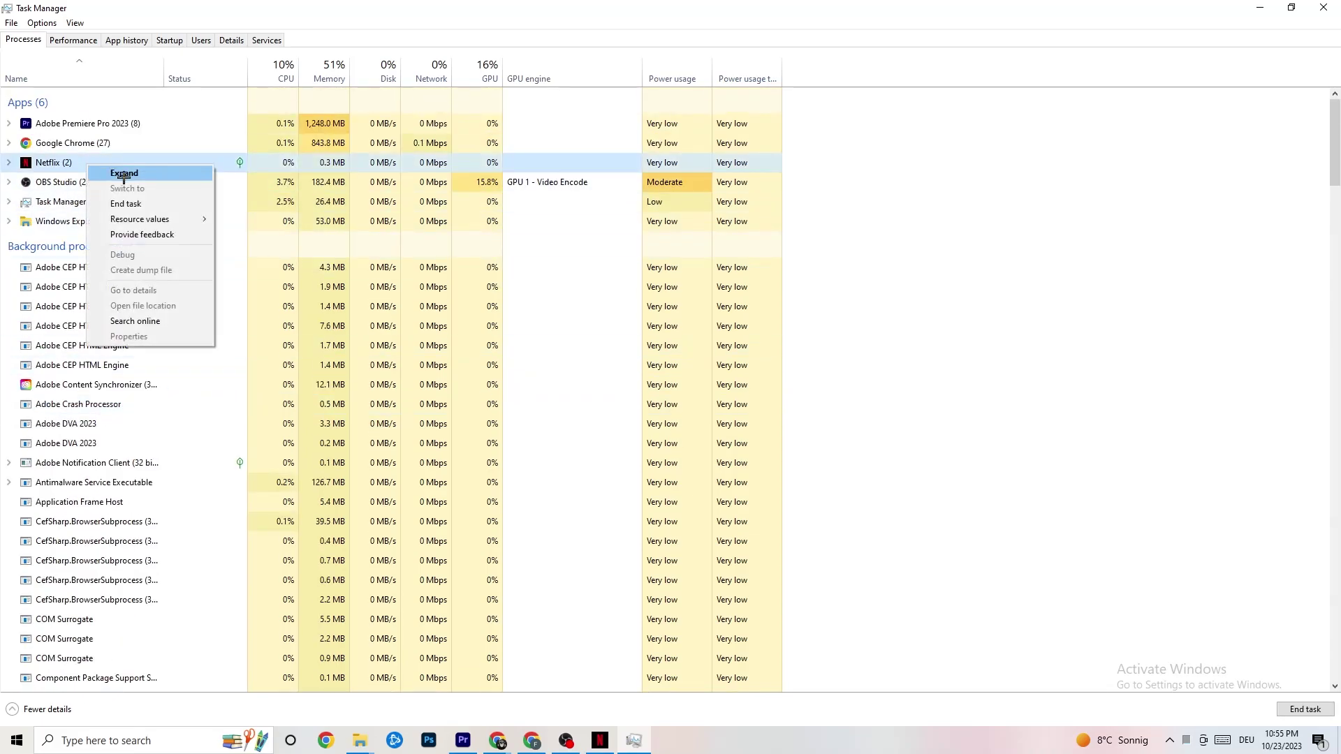
left_click(988, 233)
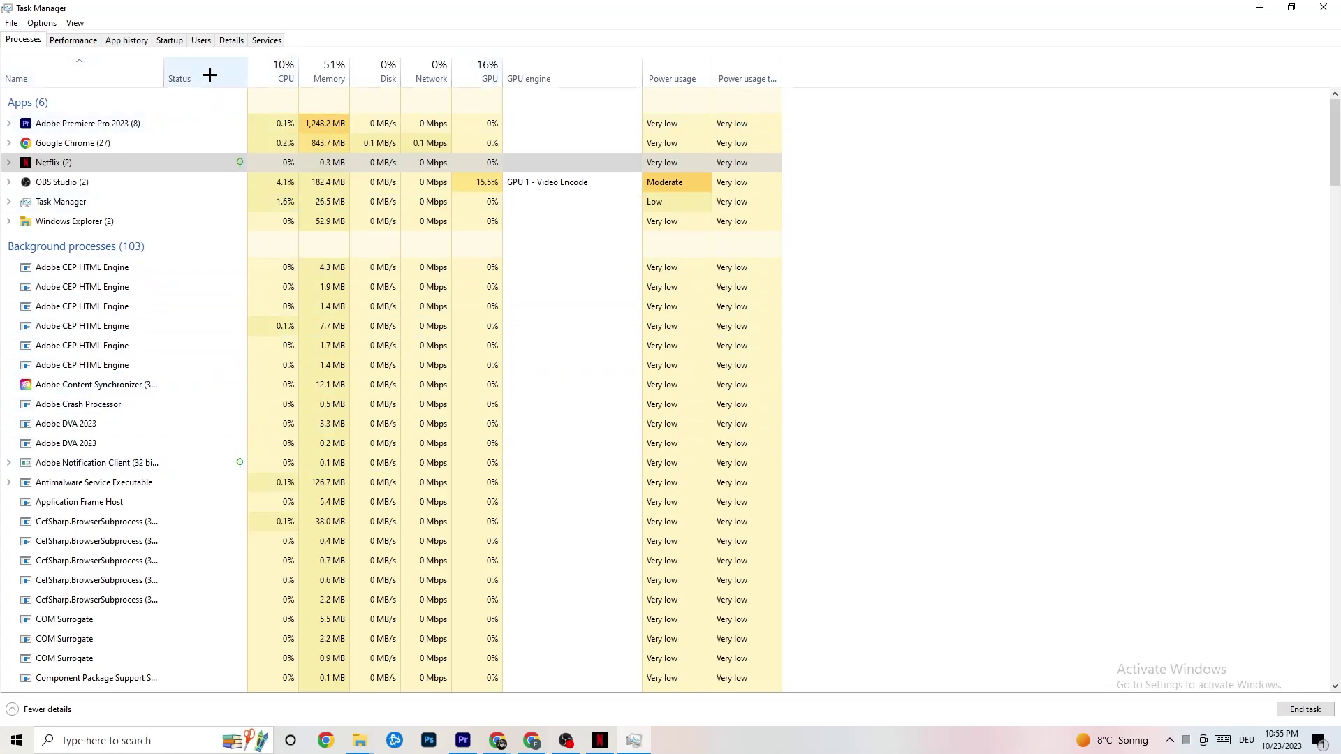
left_click(218, 42)
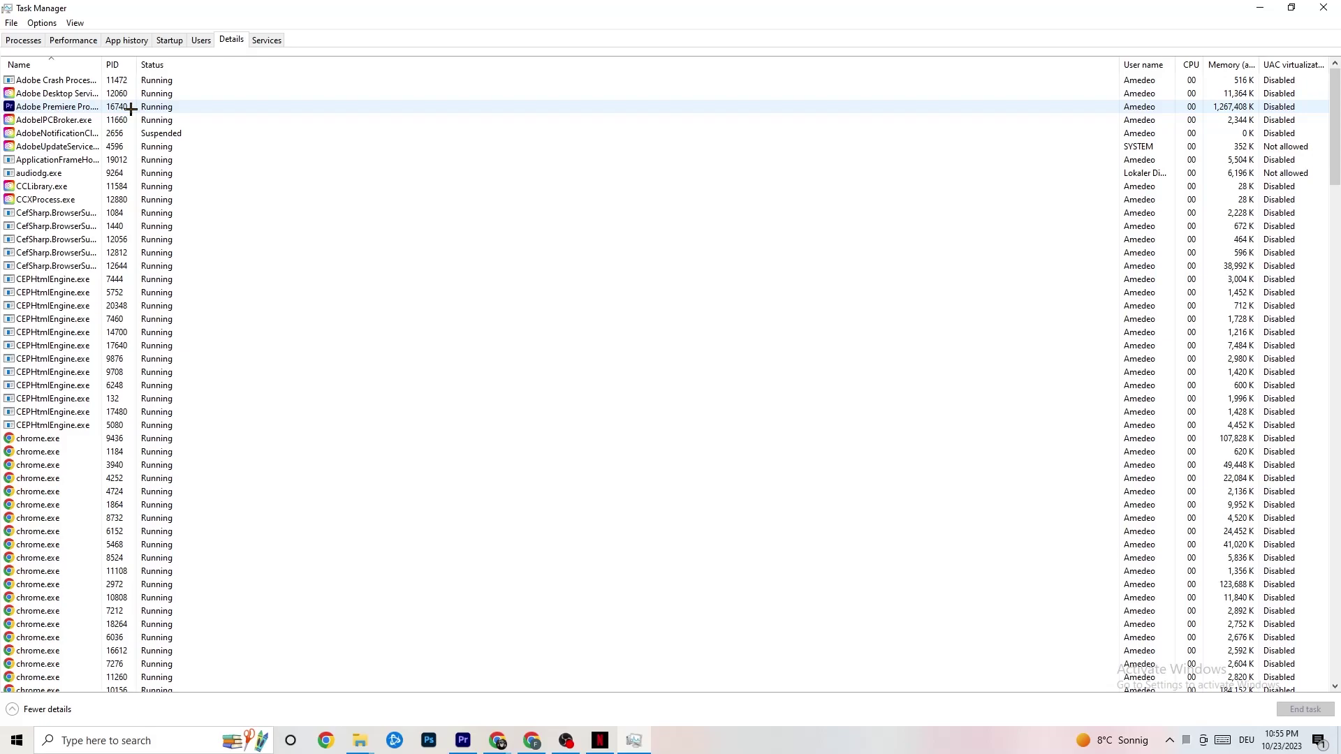
Confirm Adobe Premiere Pro runs at Normal priority, leave it unchanged, then view the Startup apps.
right_click(131, 109)
mouse_move(206, 169)
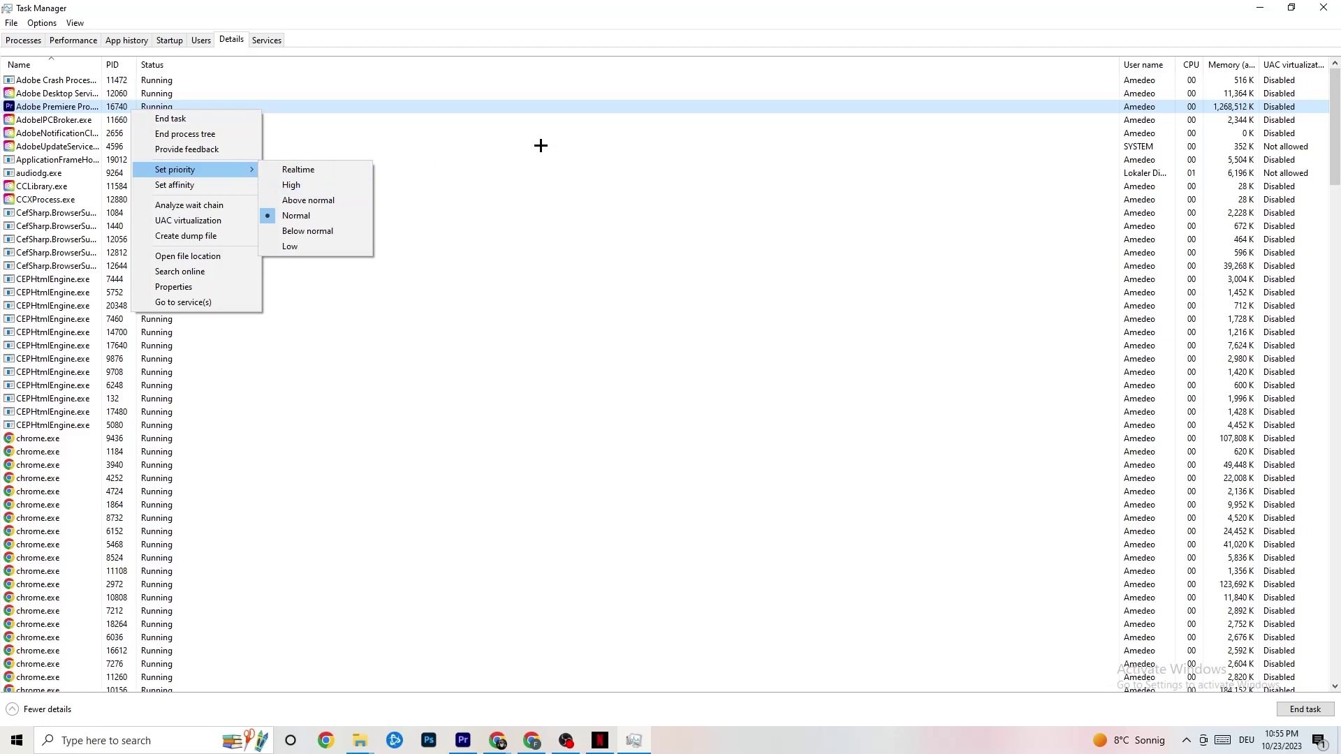
left_click(222, 171)
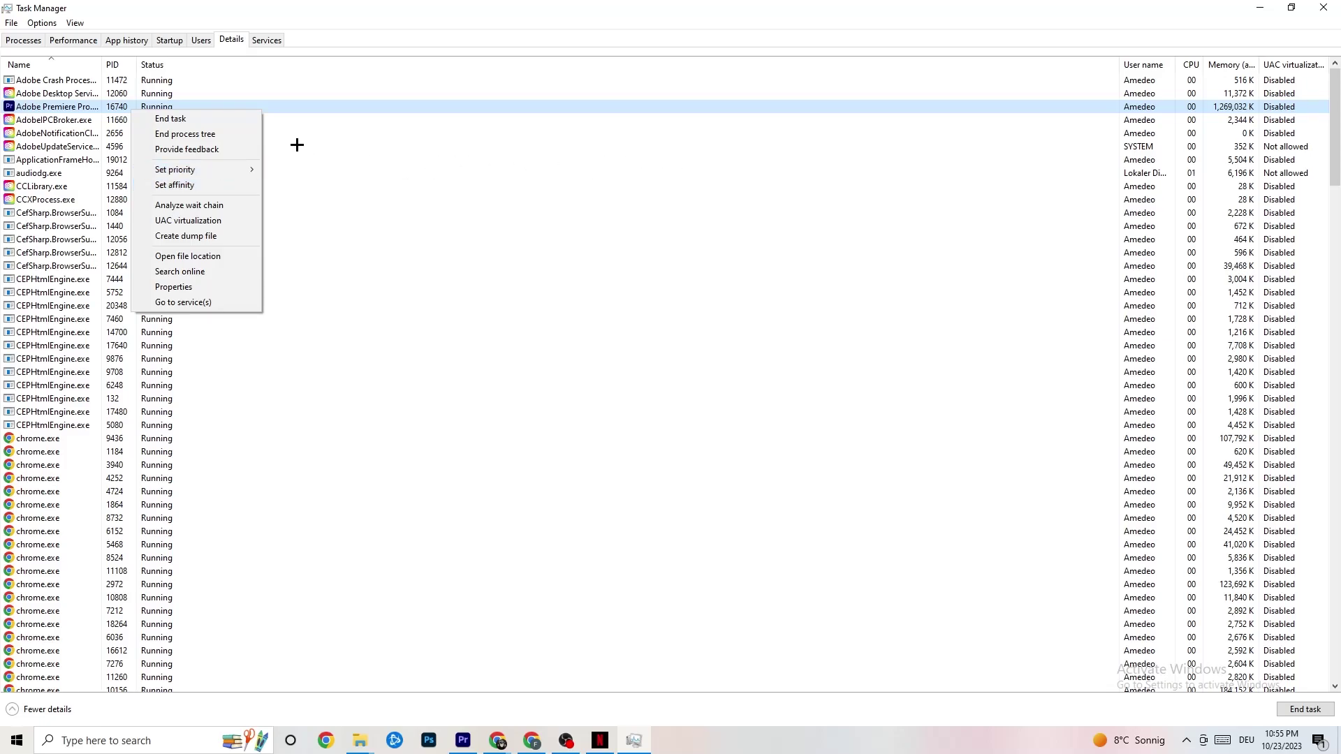
left_click(171, 41)
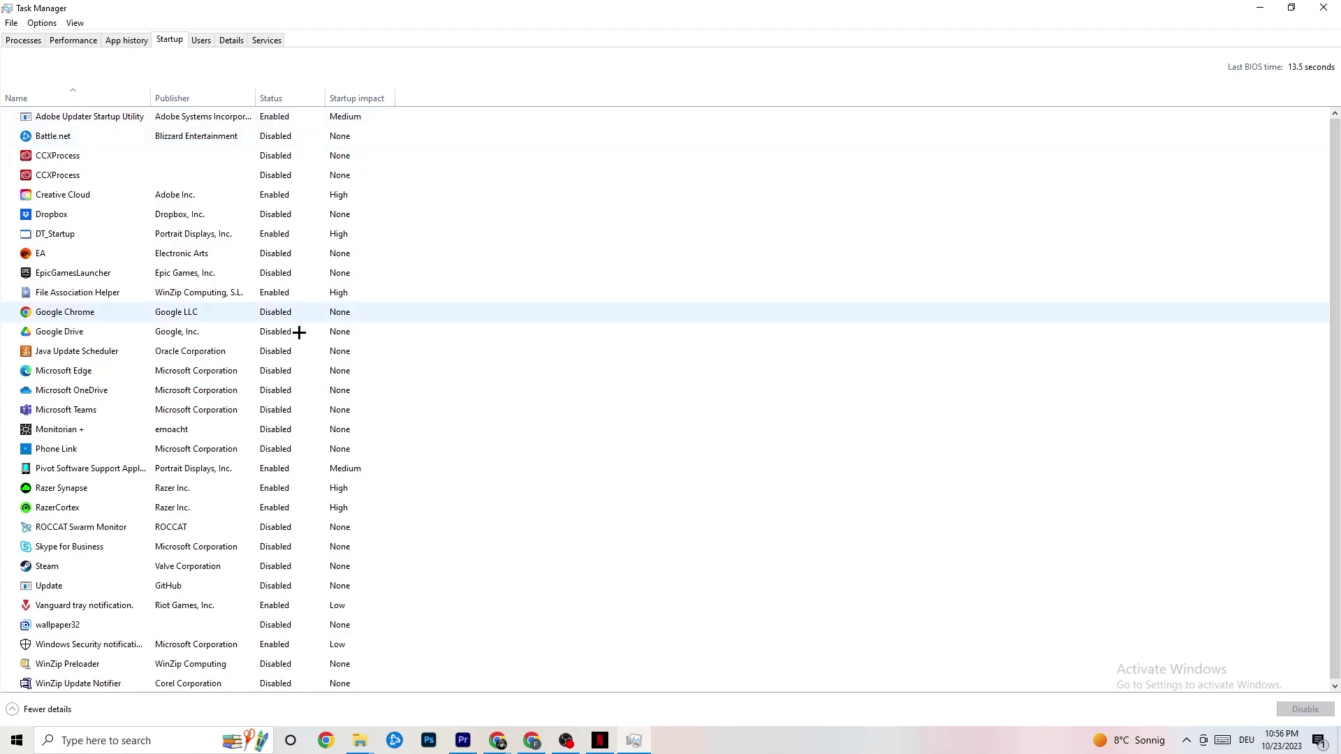
Review the Google Drive and Pivot Software startup entries unchanged, then close Task Manager.
right_click(193, 333)
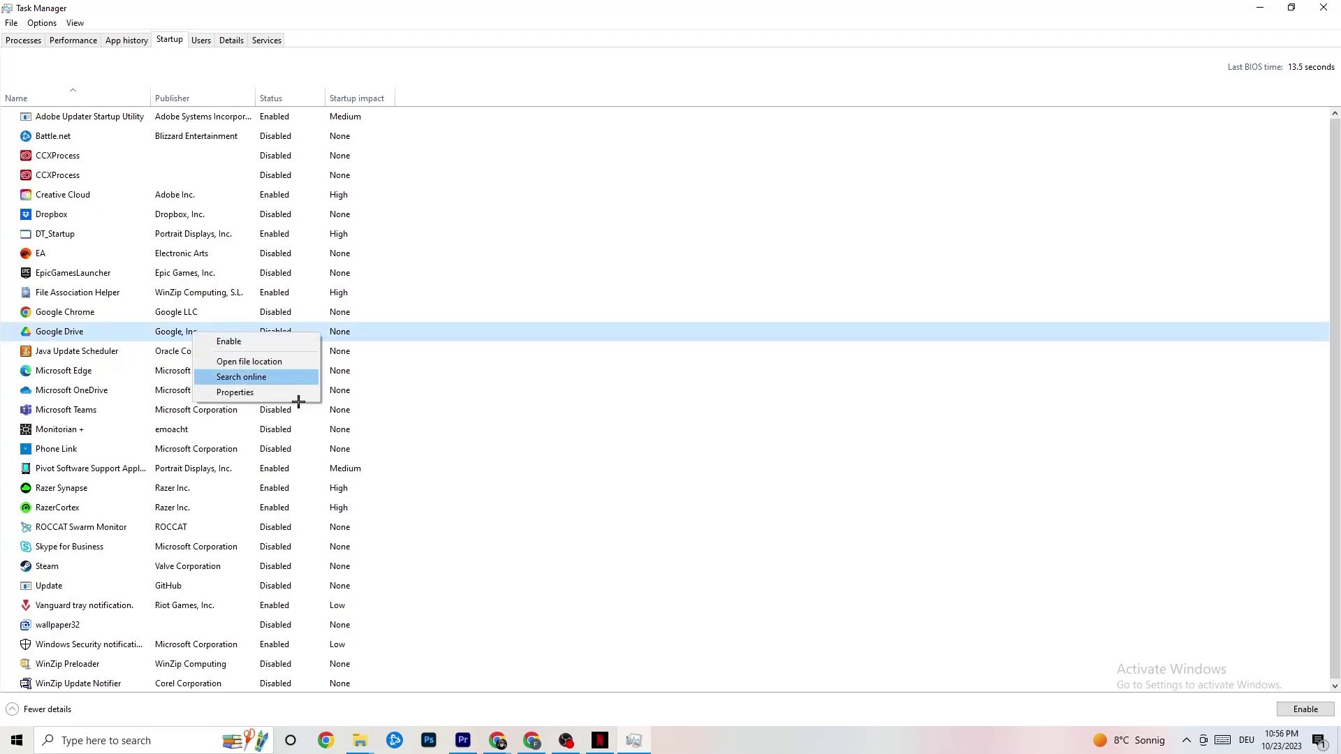
right_click(263, 470)
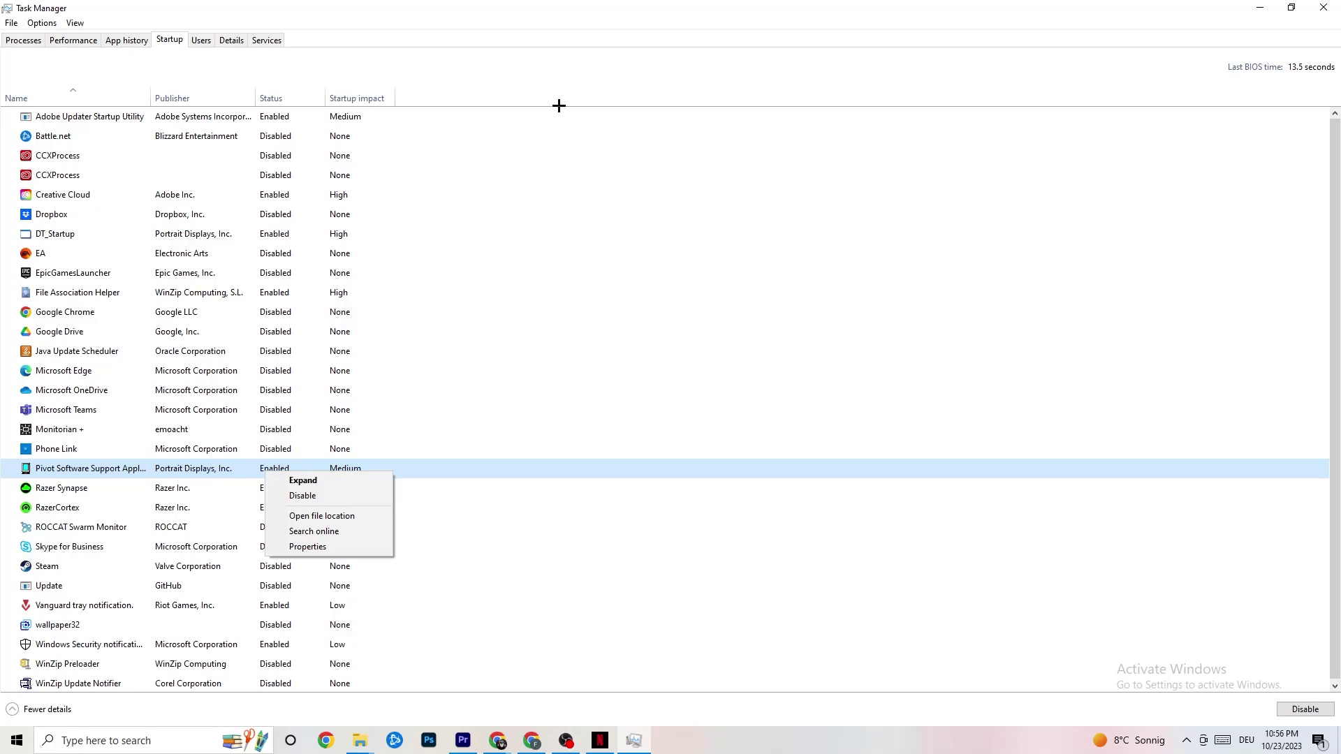
left_click(543, 21)
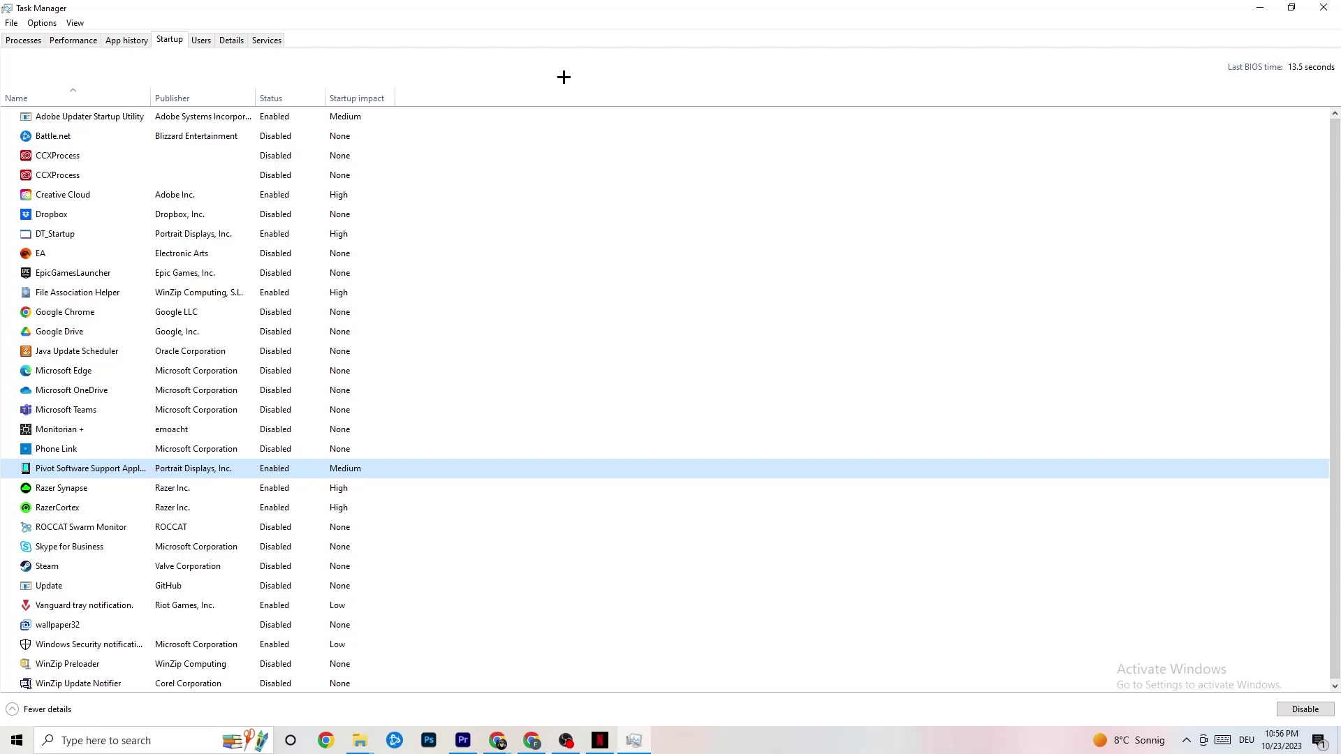
left_click(1323, 7)
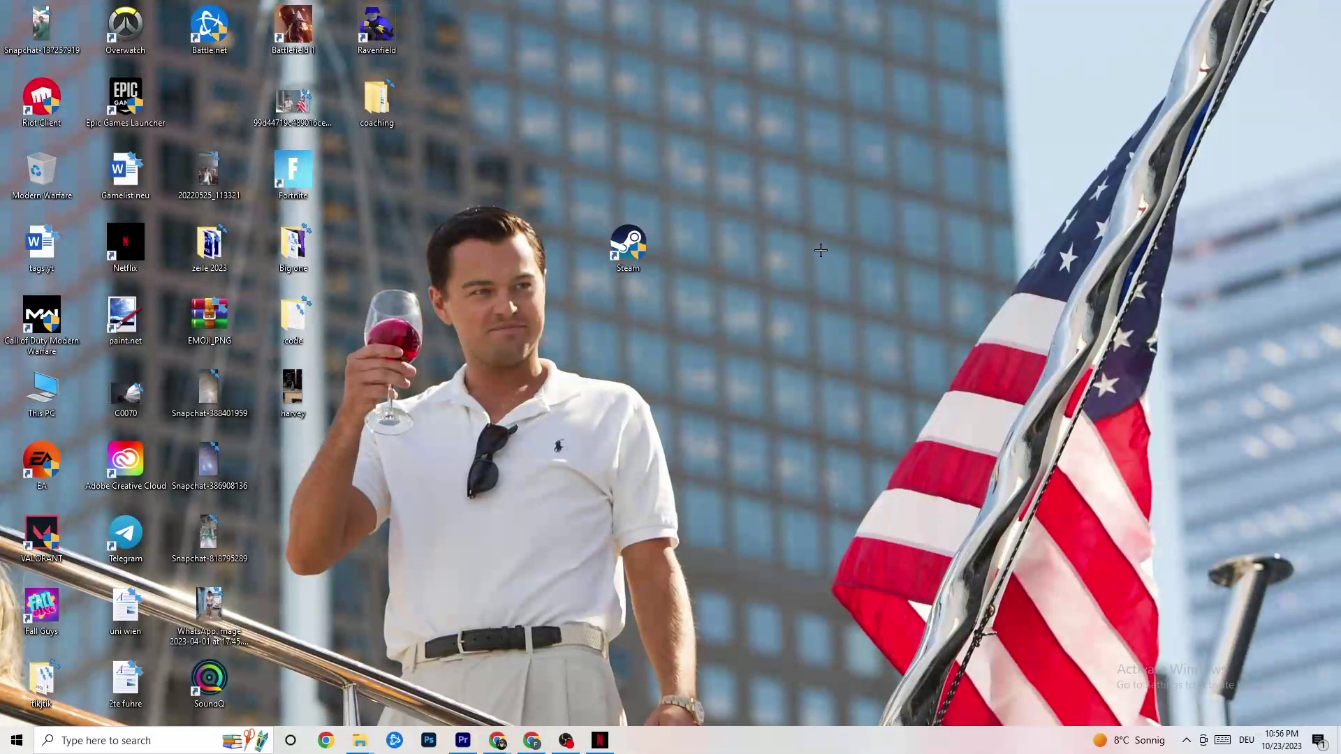